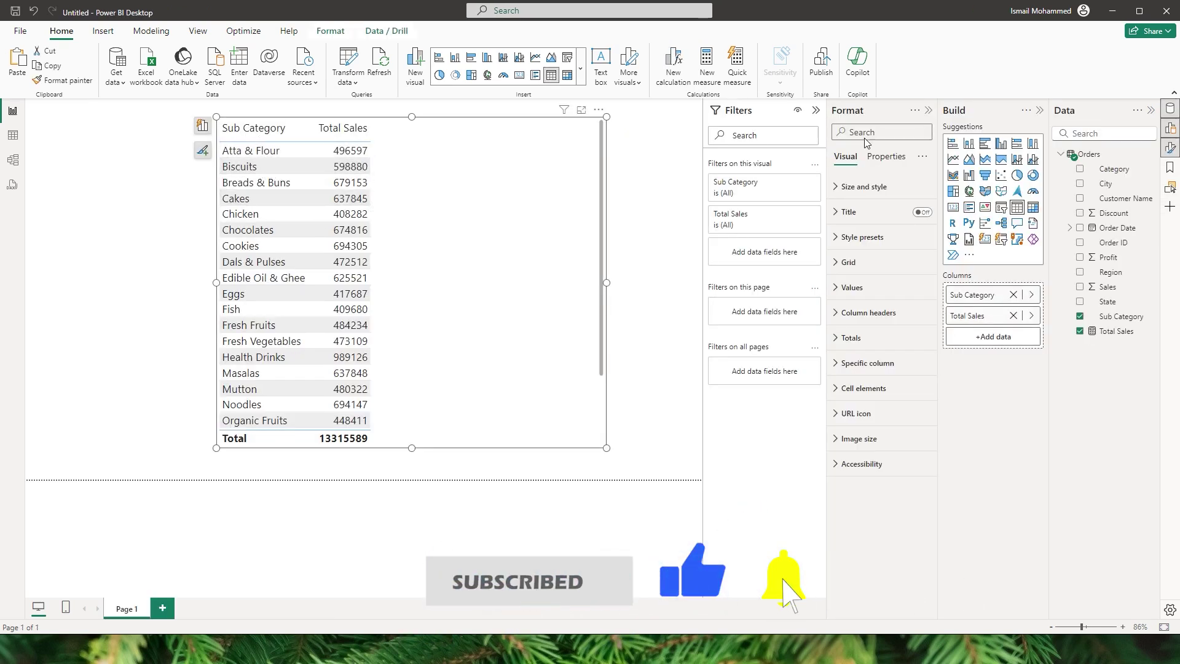
# Create an Orders measure with VAR Max_Value = MAXX(ALLSELECTED(Orders[Sub Category]),[Total Sales]).
pyautogui.click(1152, 154)
pyautogui.click(1119, 169)
pyautogui.write('Highlig')
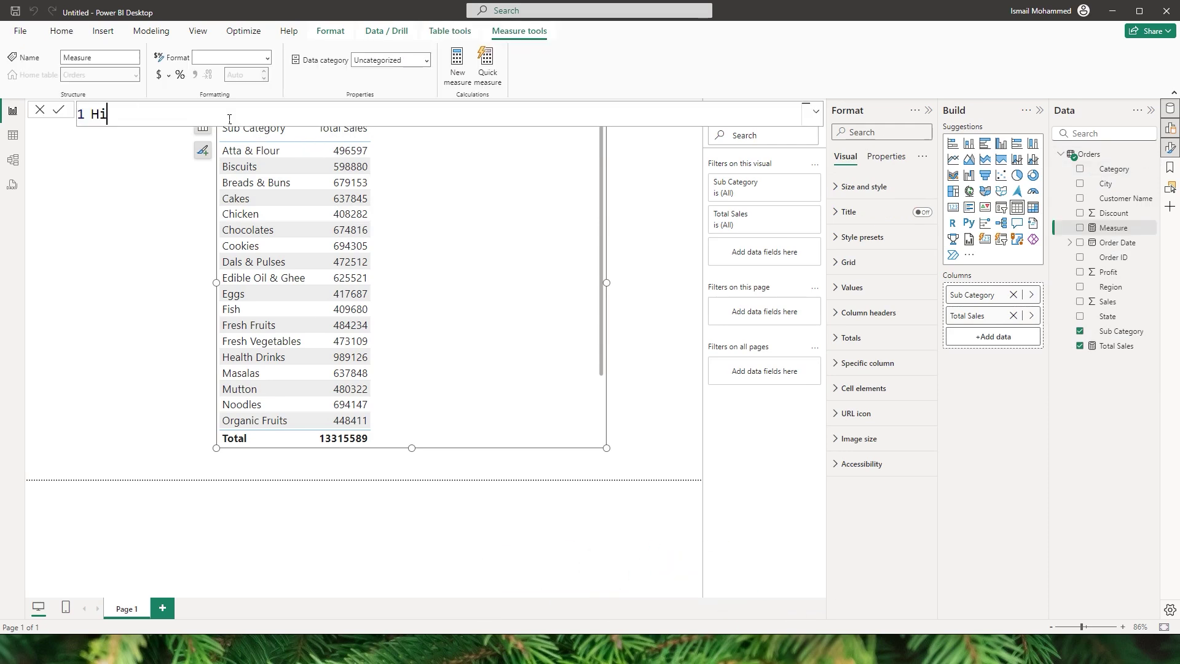
pyautogui.write('ht = VAR Max')
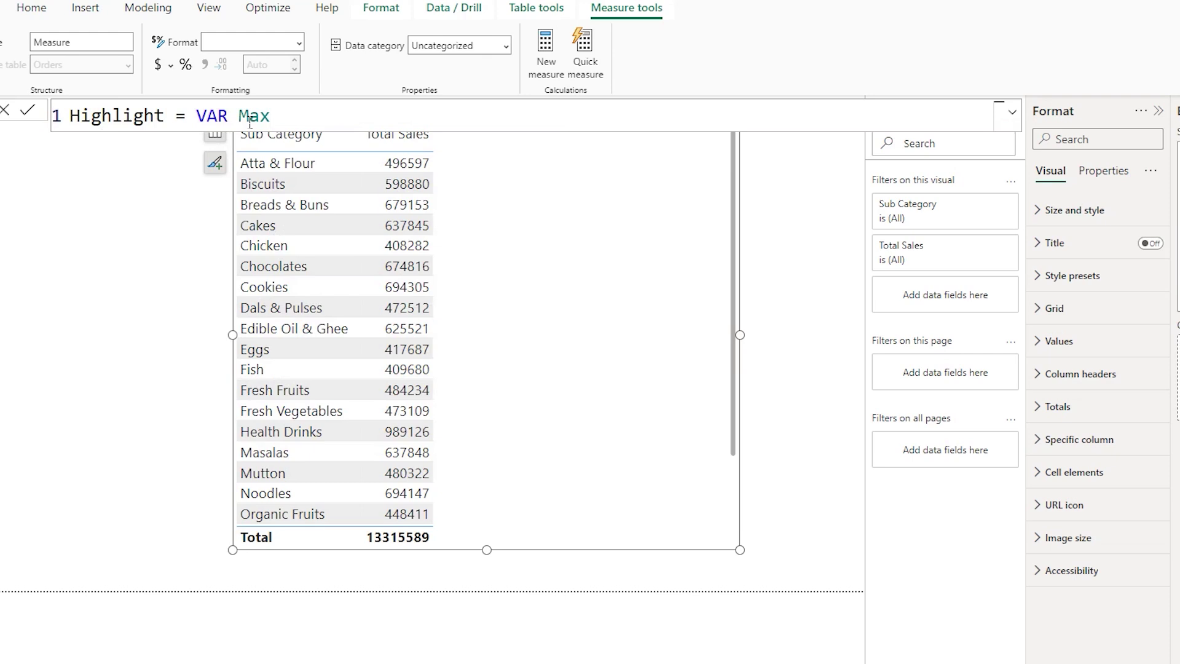
pyautogui.press('BackSpace')
pyautogui.press('BackSpace')
pyautogui.press('BackSpace')
pyautogui.write('Max_Value = MAXX(')
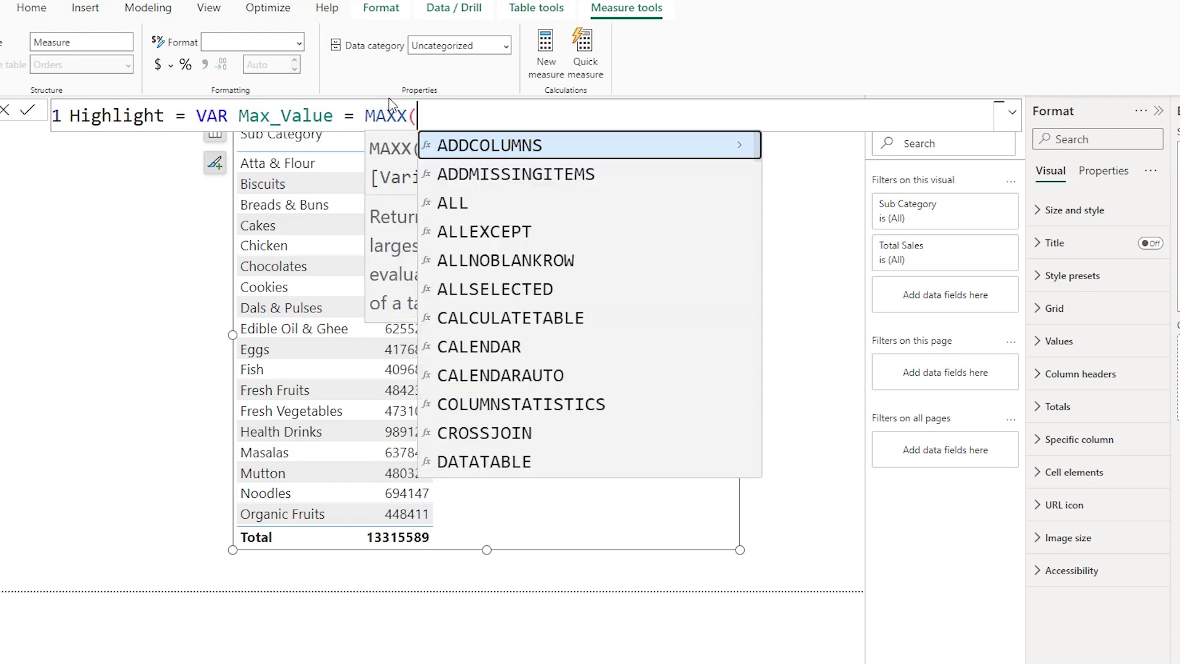
pyautogui.press('Escape')
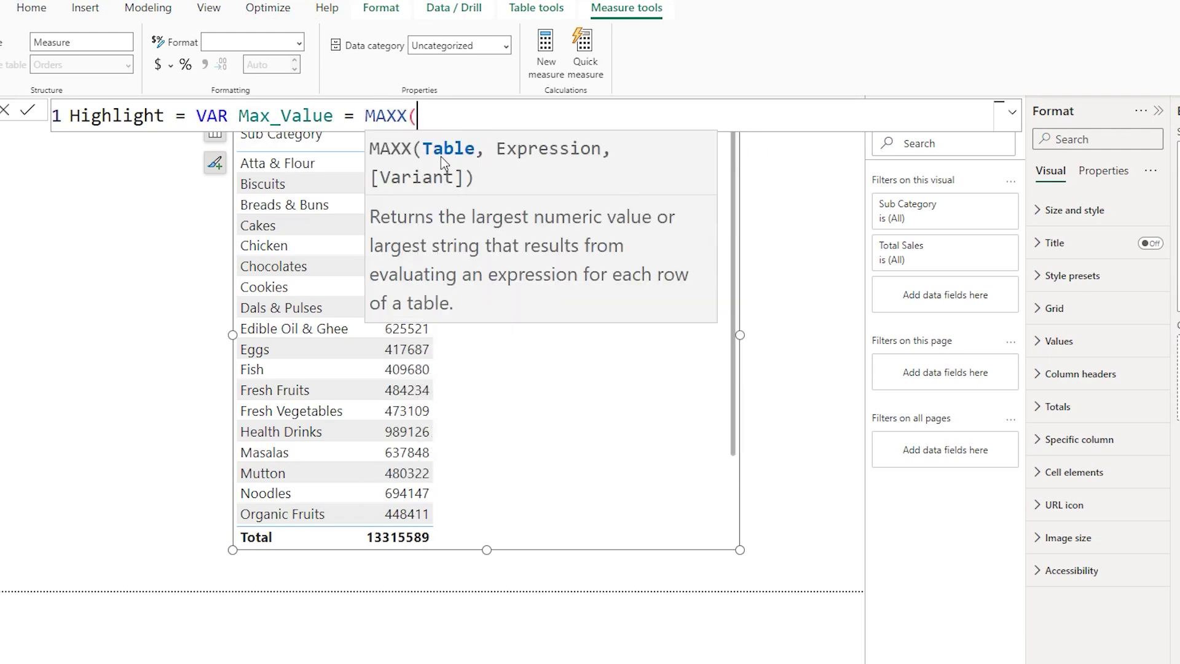
pyautogui.write('All')
pyautogui.press('Down')
pyautogui.press('Down')
pyautogui.press('Tab')
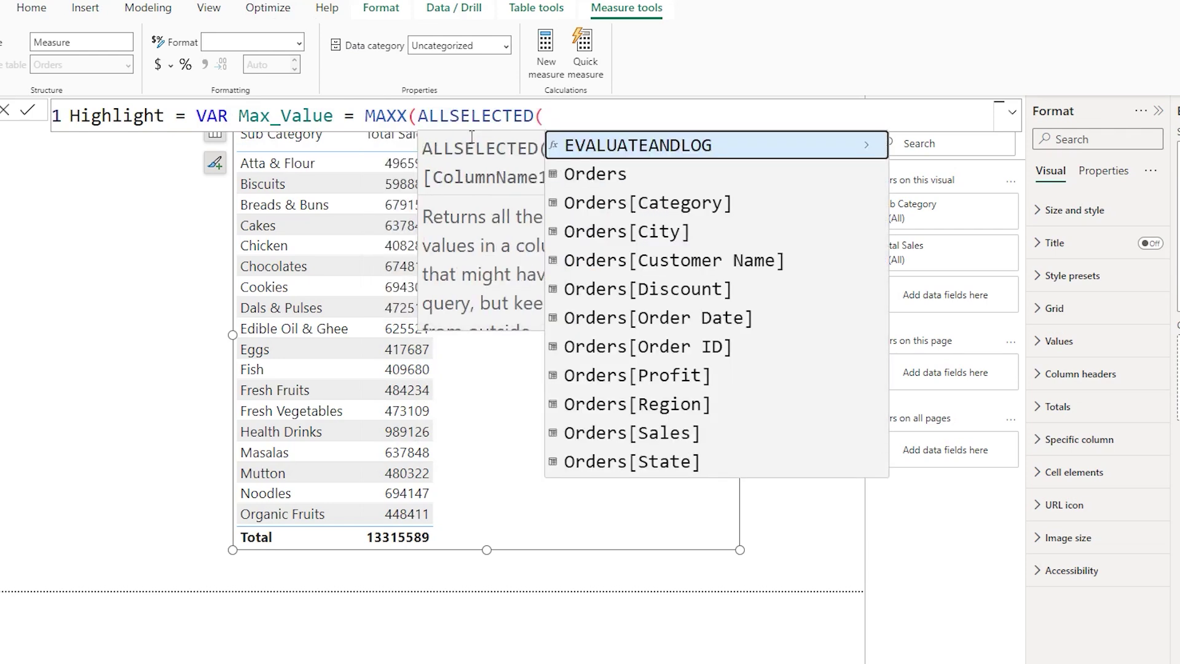
pyautogui.write('Sub')
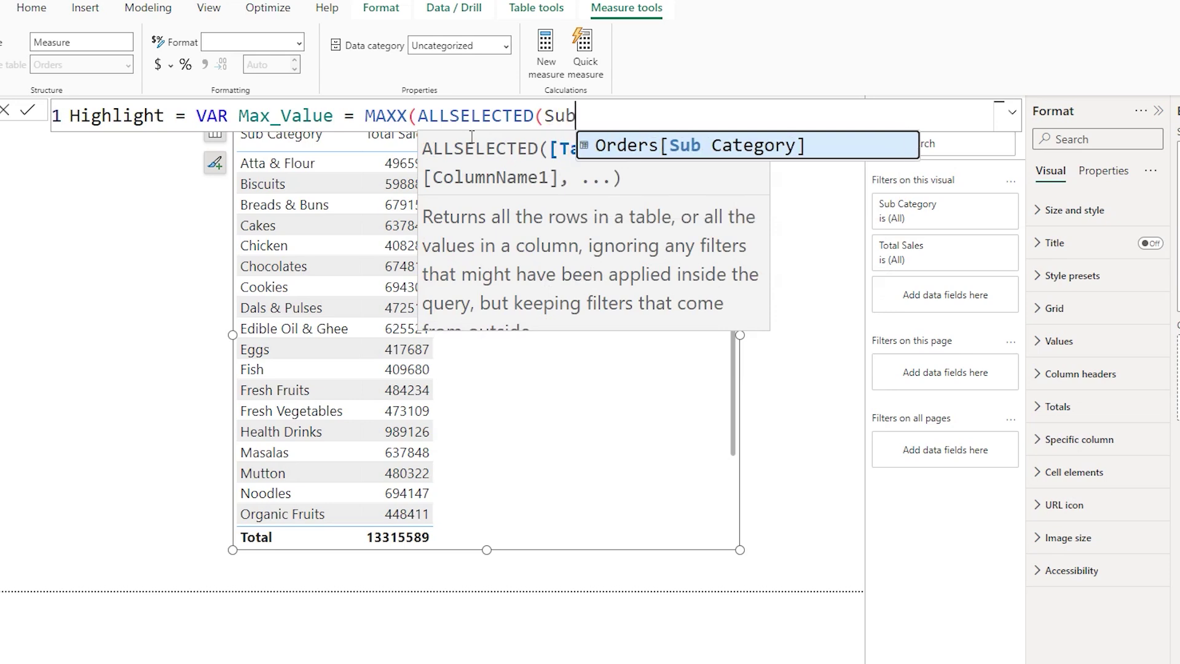
pyautogui.press('Tab')
pyautogui.write(')')
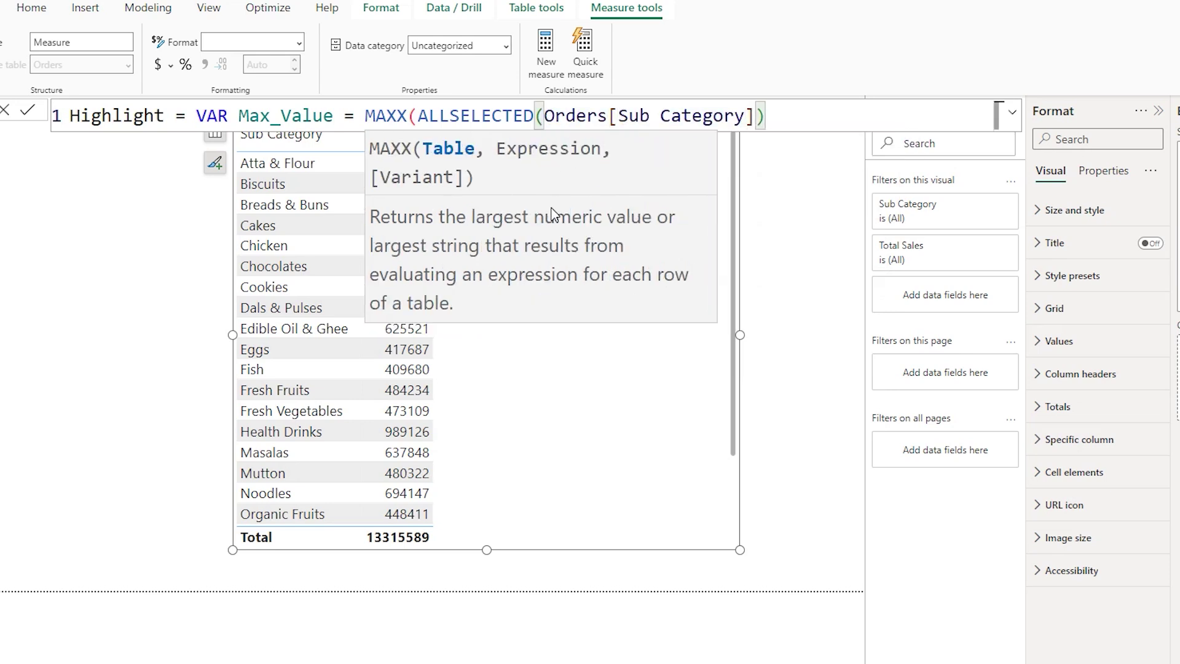
pyautogui.write(',')
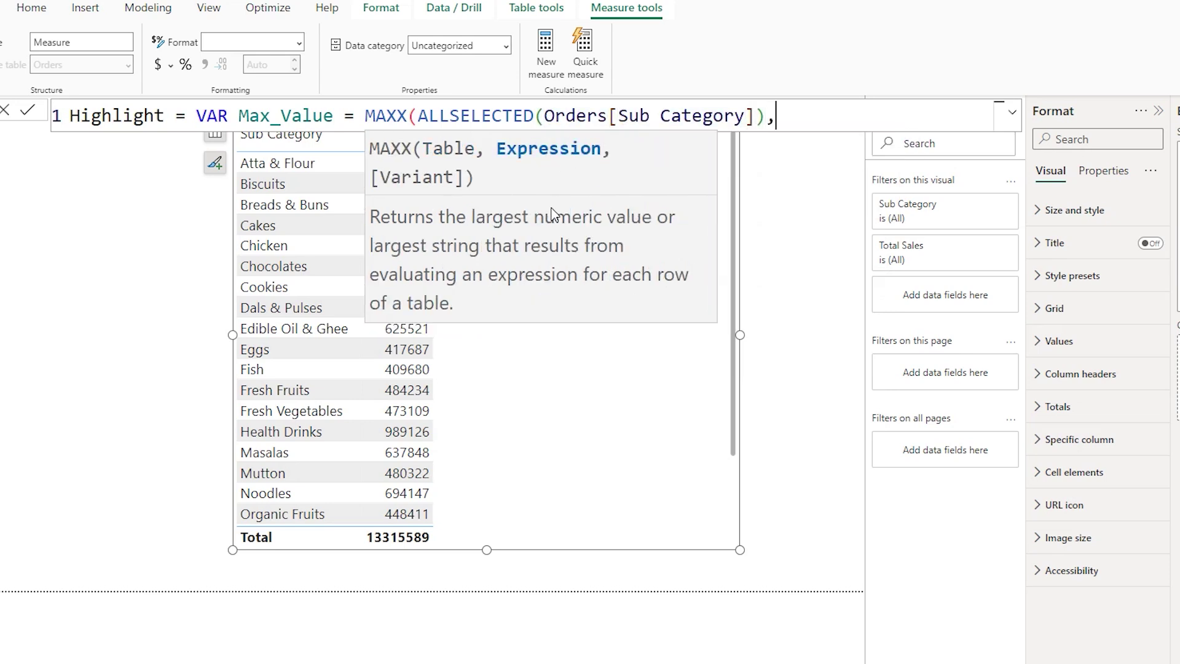
pyautogui.write('tota')
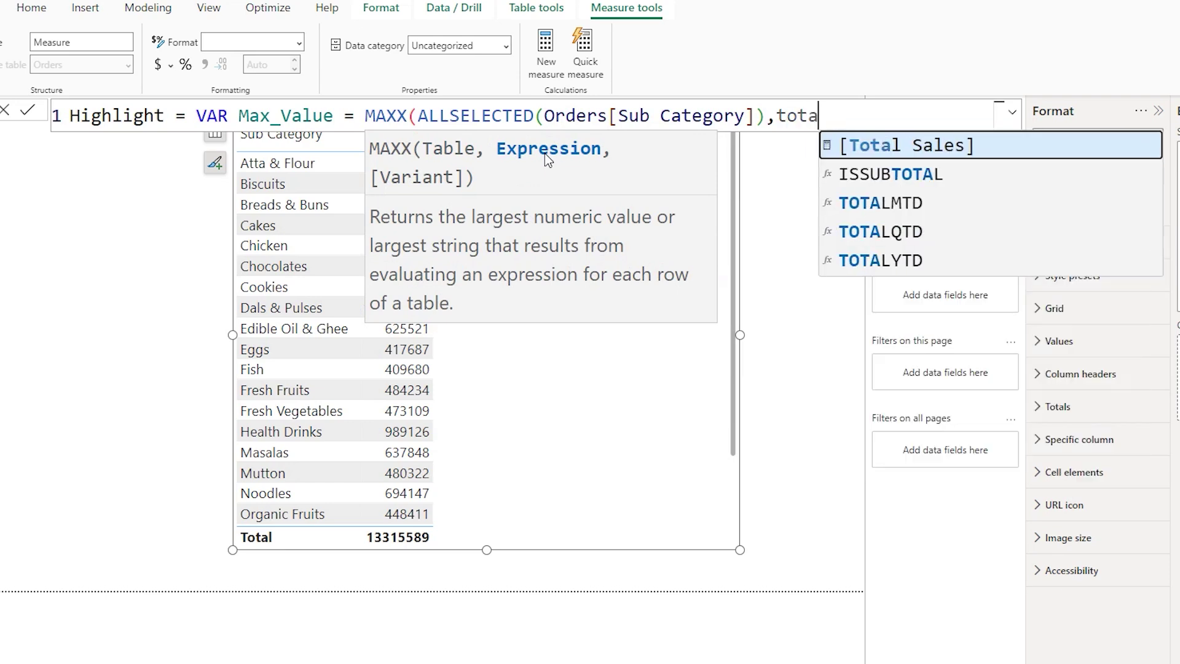
pyautogui.press('Tab')
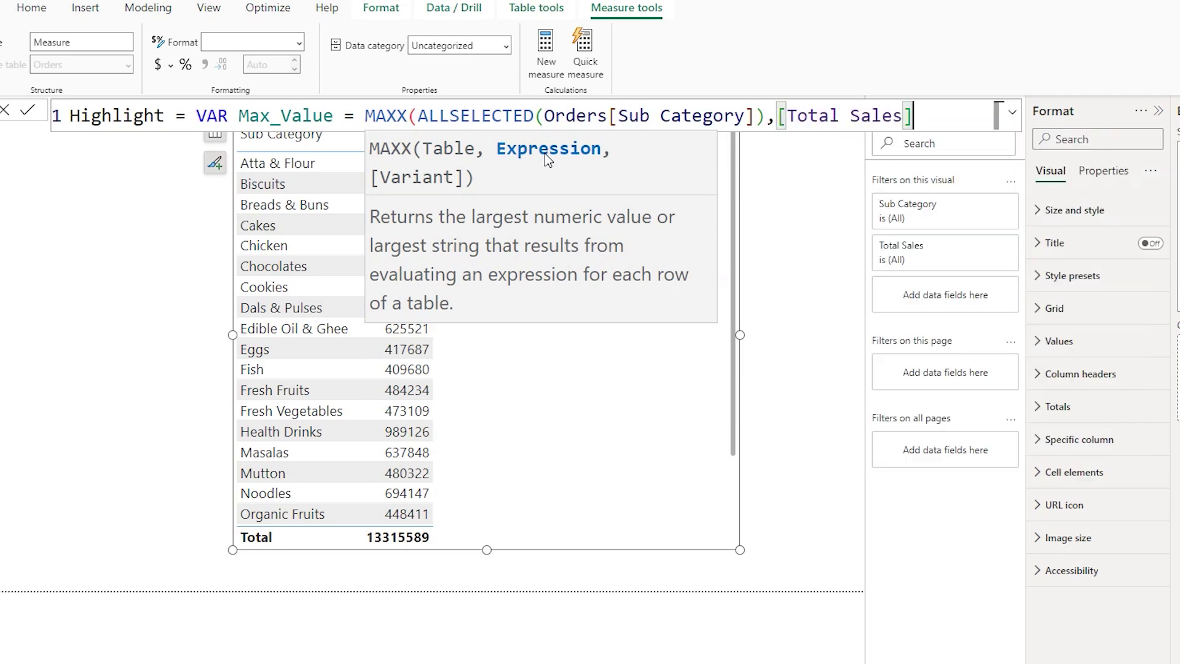
pyautogui.write(')')
# Finish the Highlight measure with a Return Max_Value line and commit it.
pyautogui.hotkey('shift', 'Return')
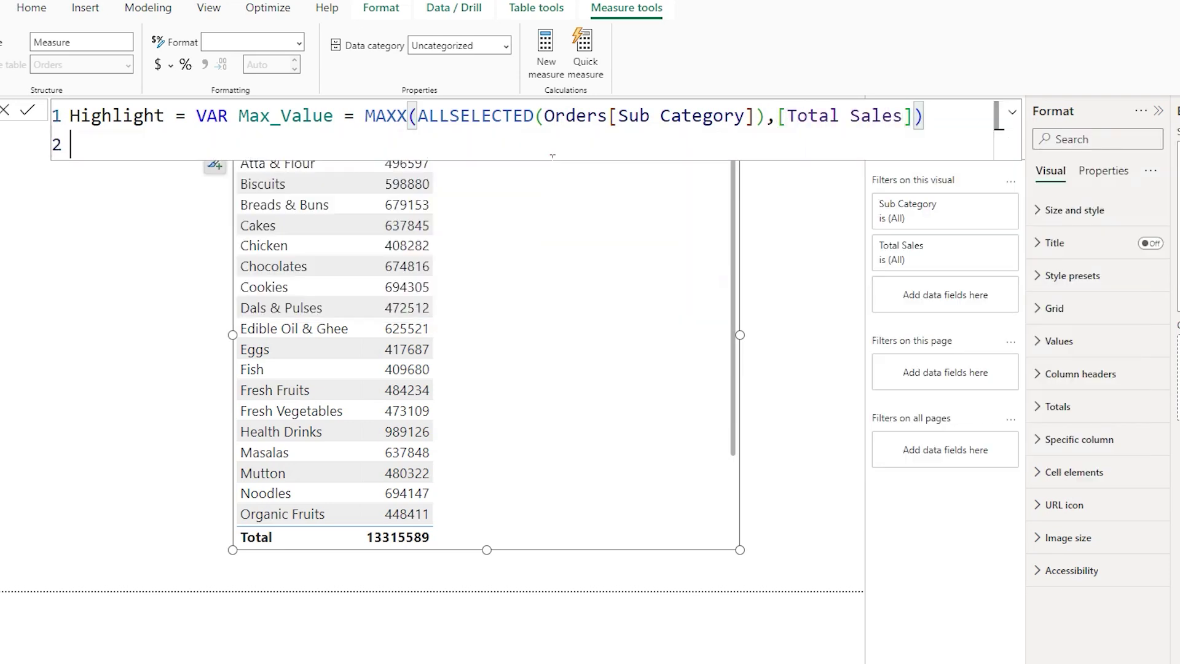
pyautogui.hotkey('shift', 'Return')
pyautogui.write('Ret')
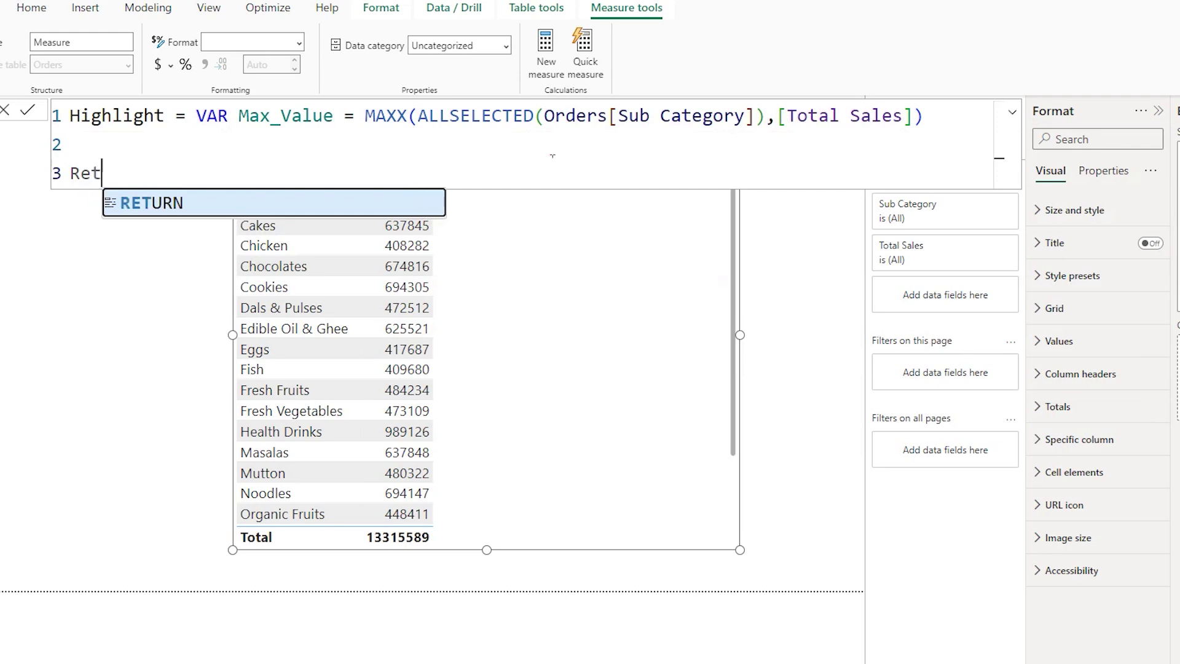
pyautogui.write('urn Max')
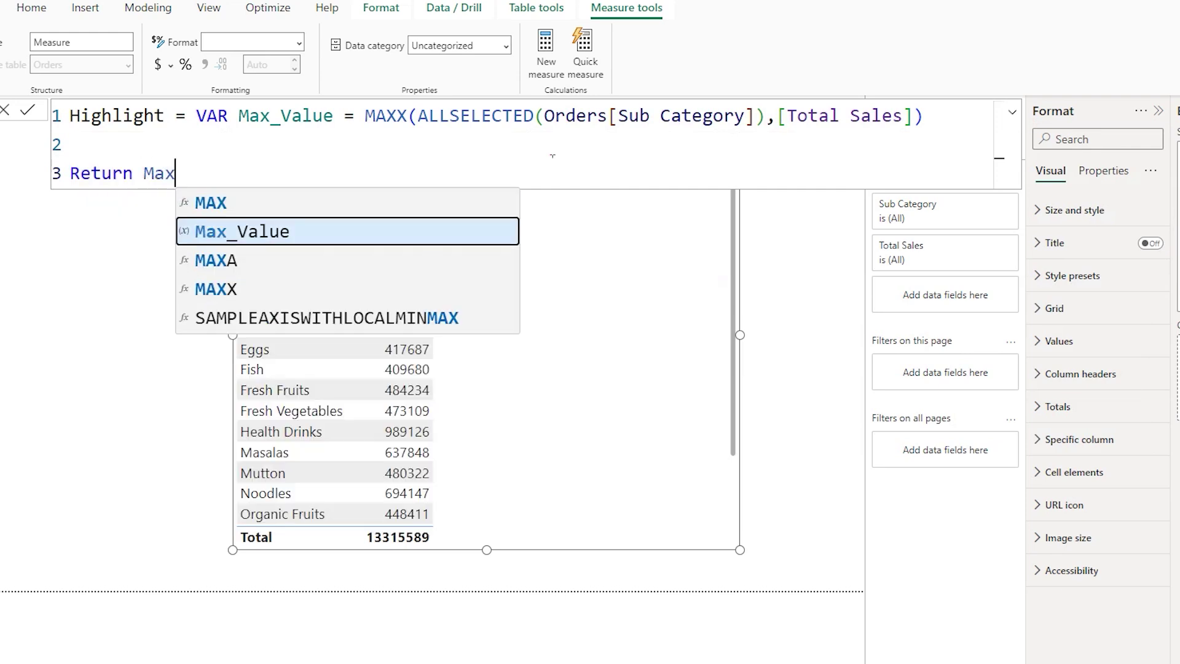
pyautogui.press('Tab')
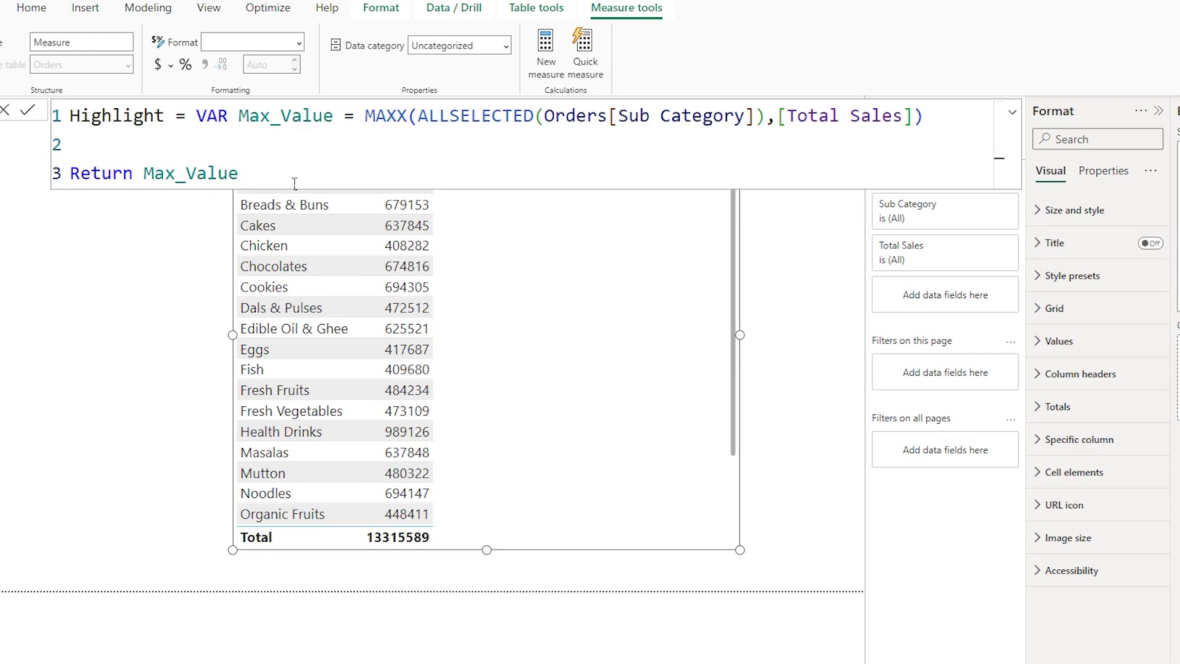
pyautogui.click(19, 108)
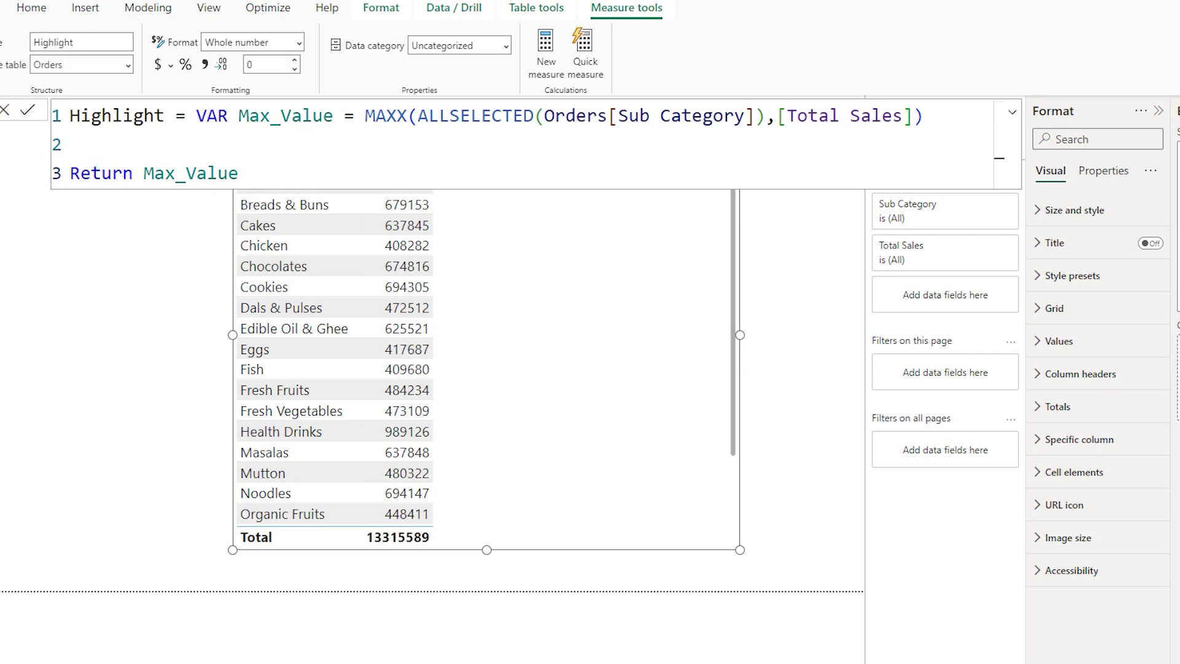
# Drag the Highlight measure into the table and sort the rows by Total Sales, largest first.
pyautogui.click(6, 109)
pyautogui.moveTo(848, 352); pyautogui.dragTo(590, 266)
pyautogui.press('Escape')
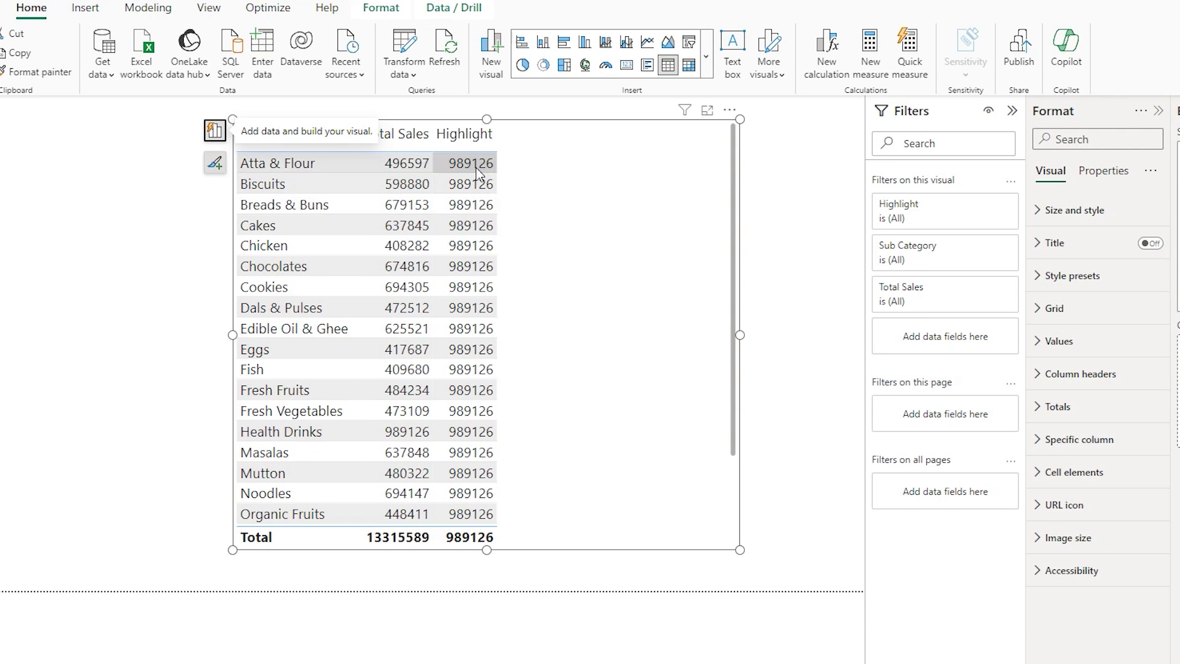
pyautogui.click(382, 137)
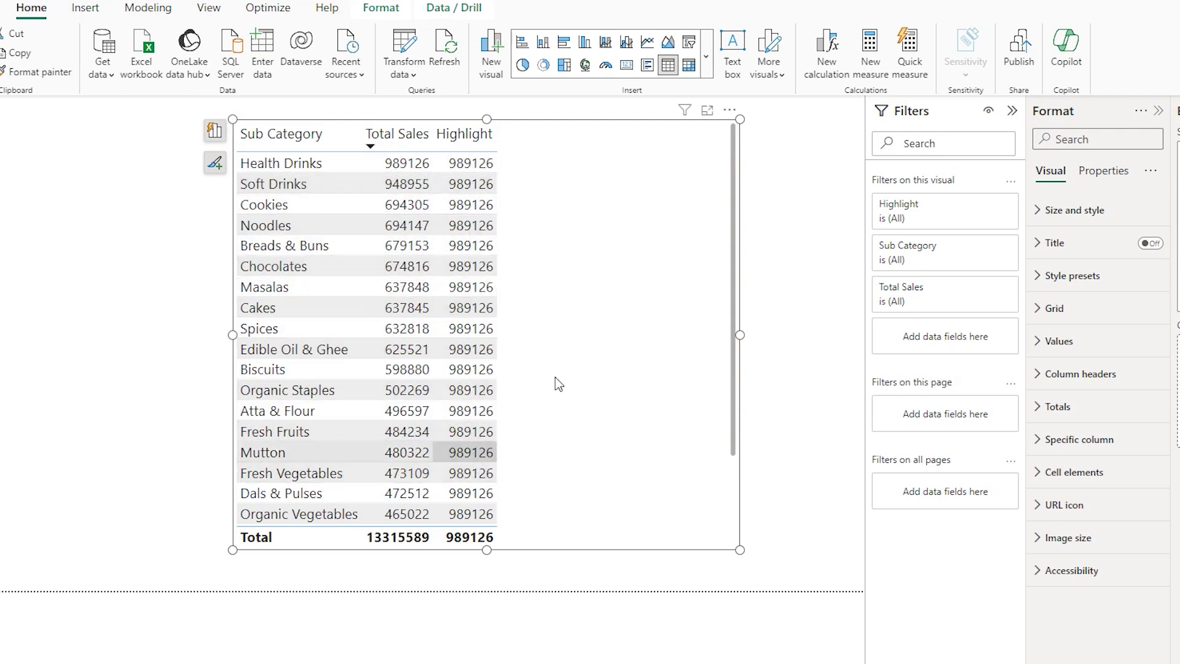
pyautogui.moveTo(731, 172)
pyautogui.mouseDown()
pyautogui.moveTo(733, 231)
pyautogui.moveTo(730, 156)
pyautogui.mouseUp()
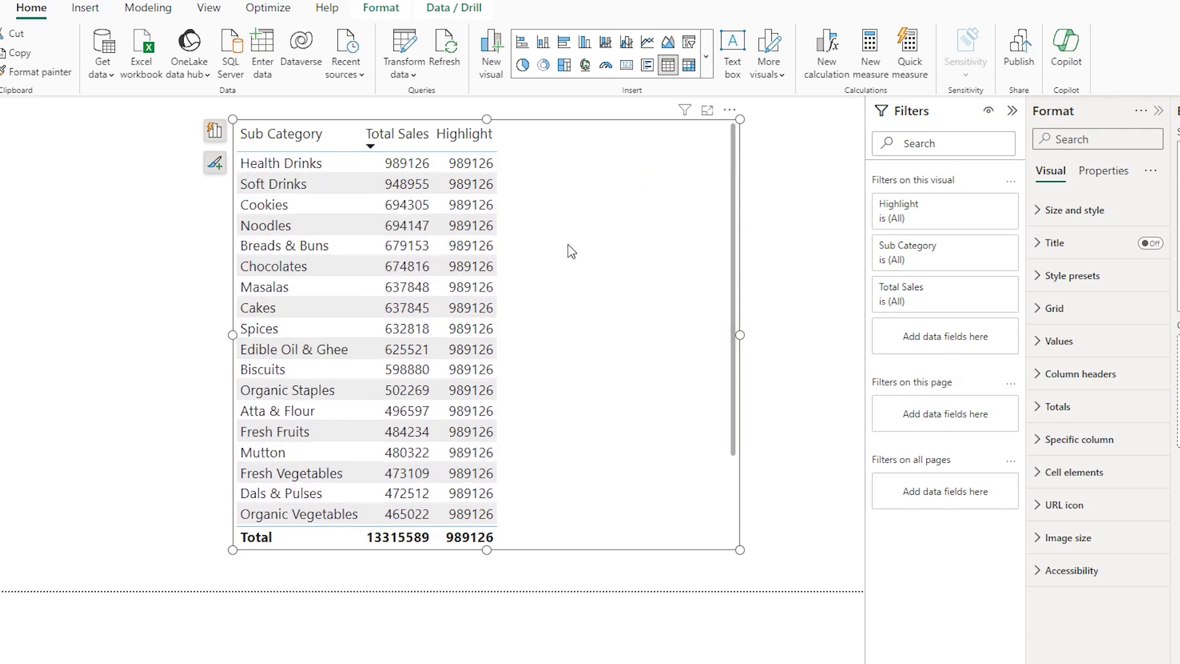
# In the Highlight formula, wrap the return in IF(Max_Value = [Total Sales] ...).
pyautogui.click(1175, 246)
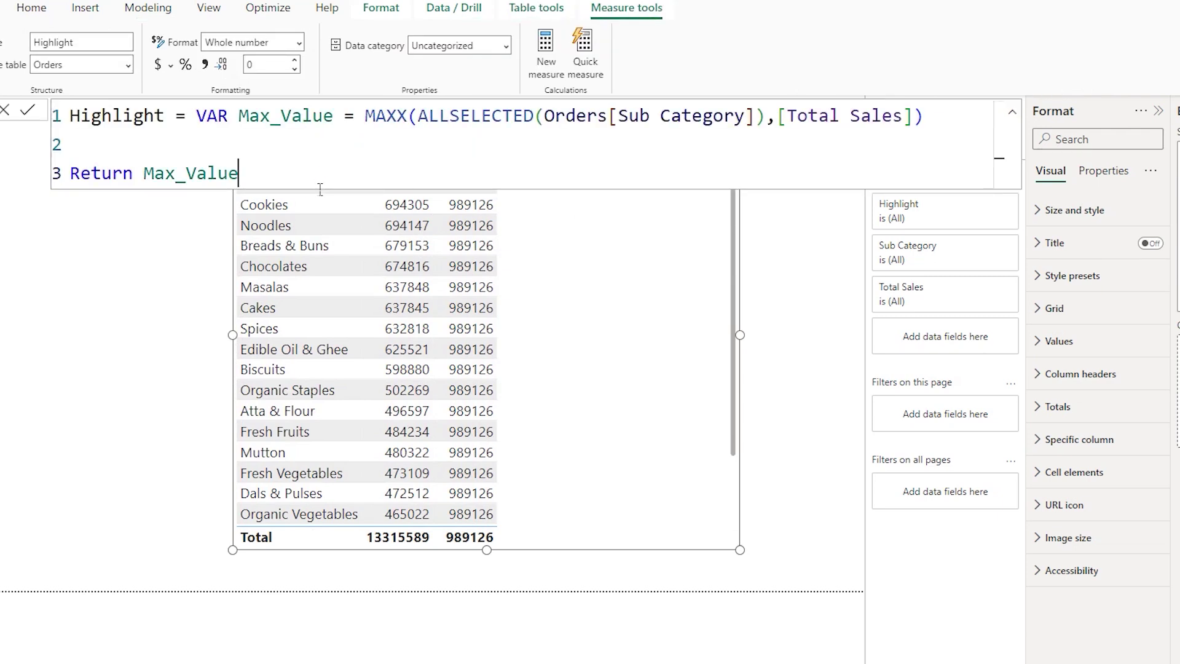
pyautogui.click(143, 173)
pyautogui.write('I')
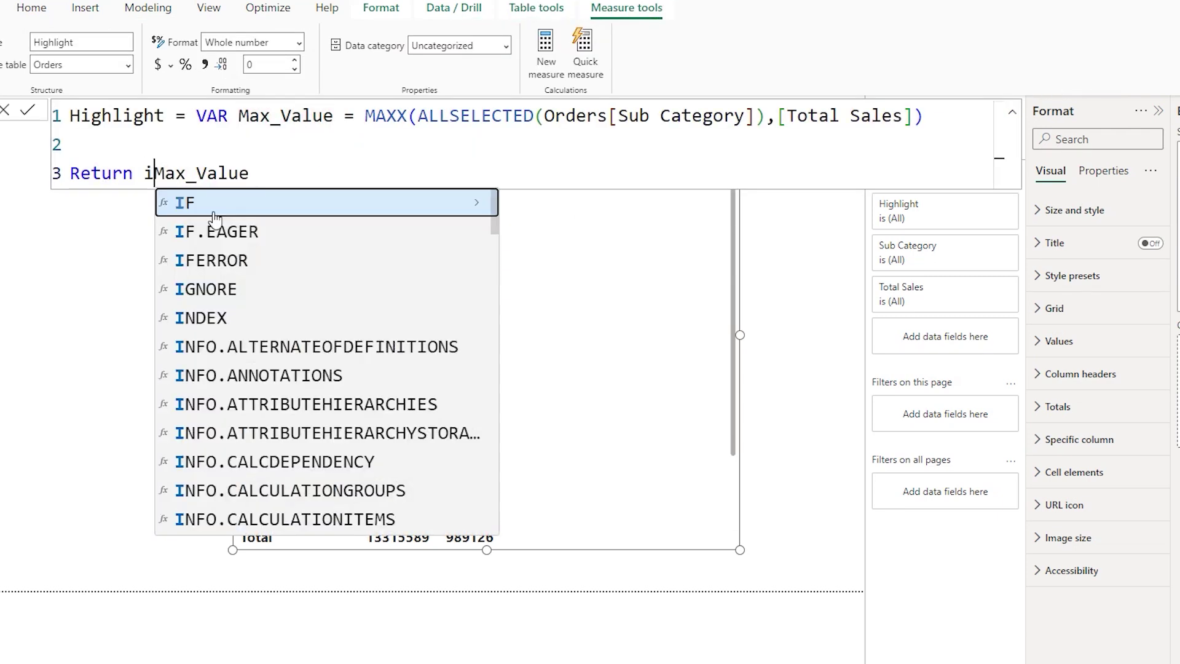
pyautogui.press('Tab')
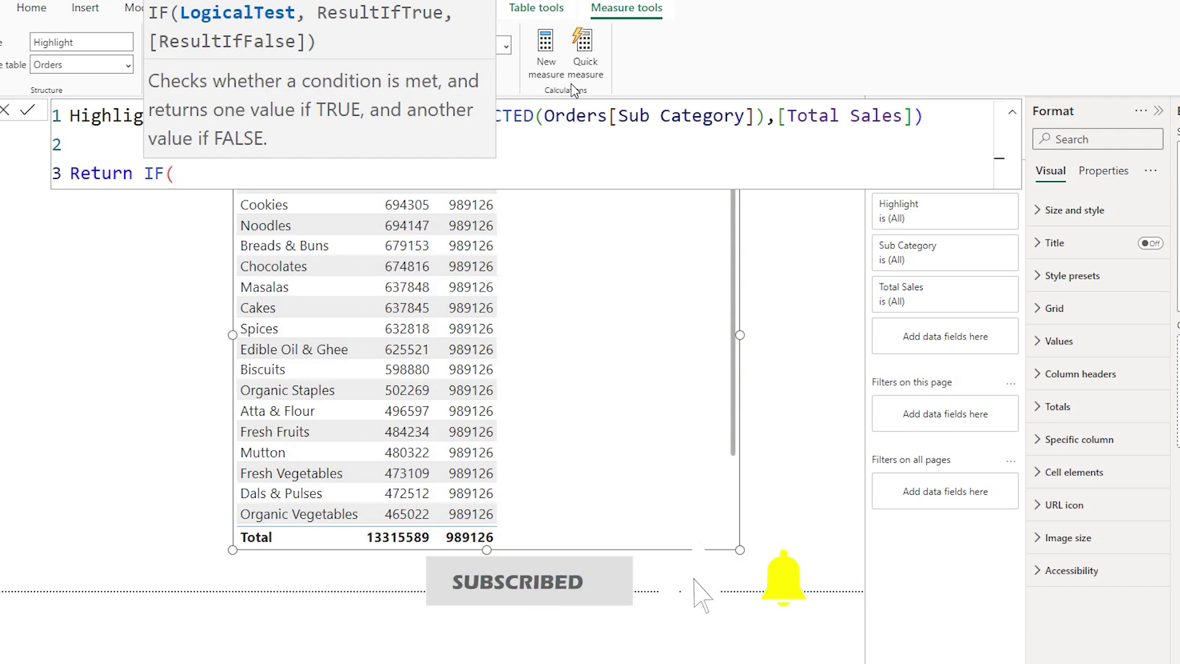
pyautogui.write('Max')
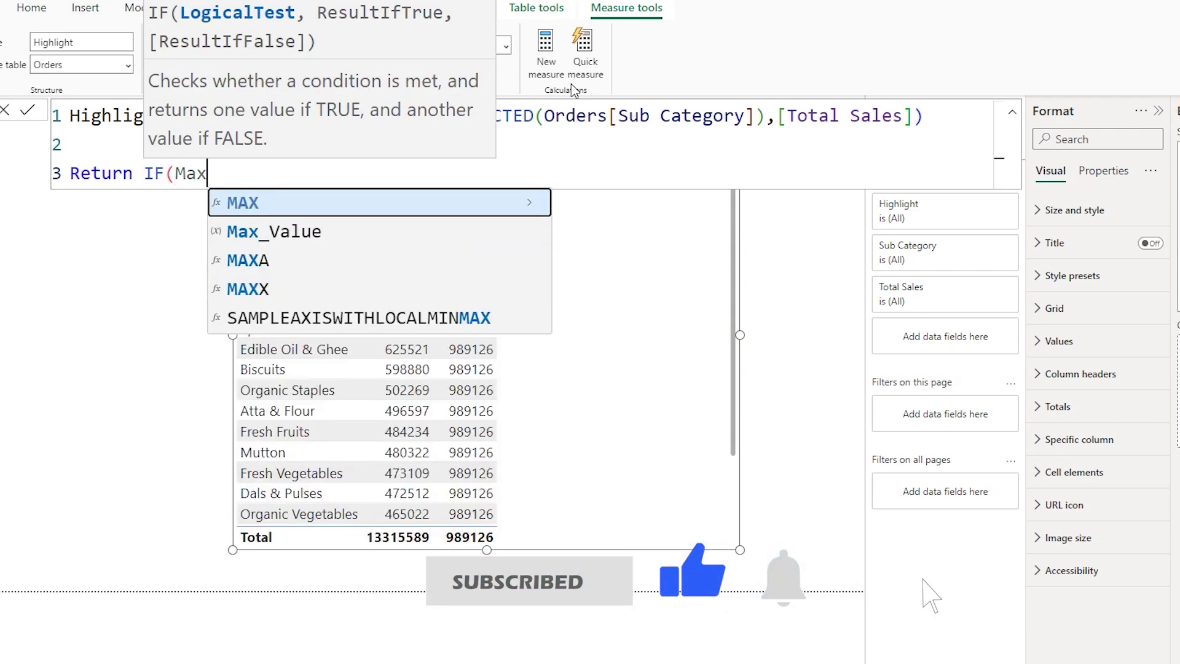
pyautogui.press('Tab')
pyautogui.write('= ')
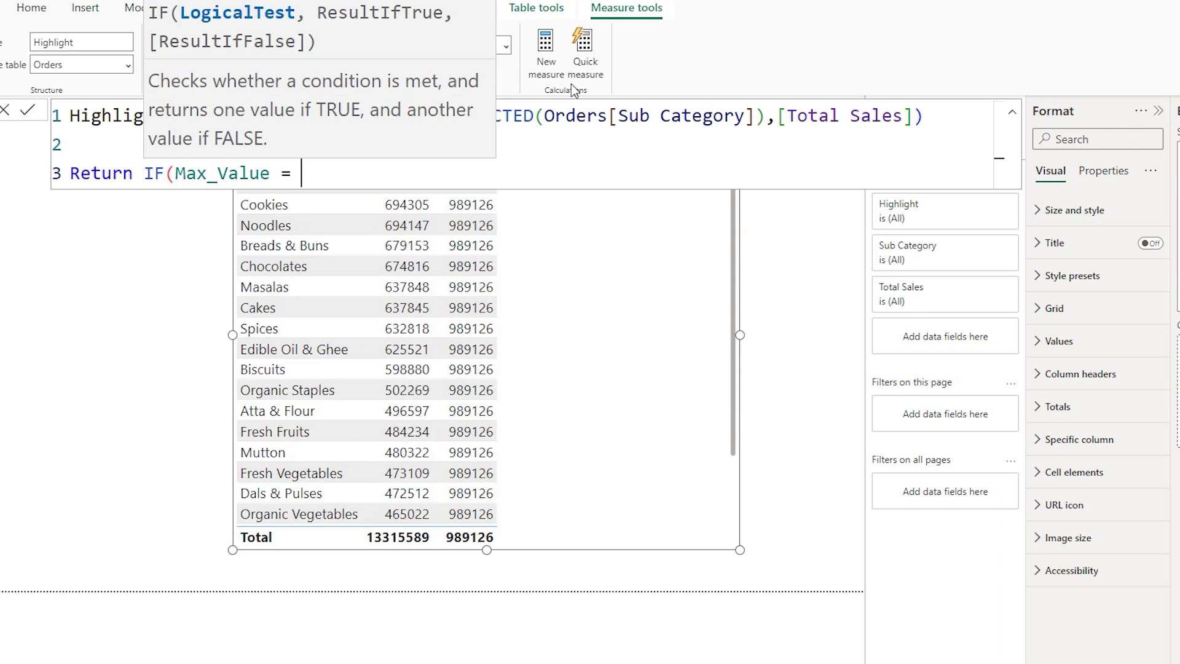
pyautogui.write('[Total')
pyautogui.press('Tab')
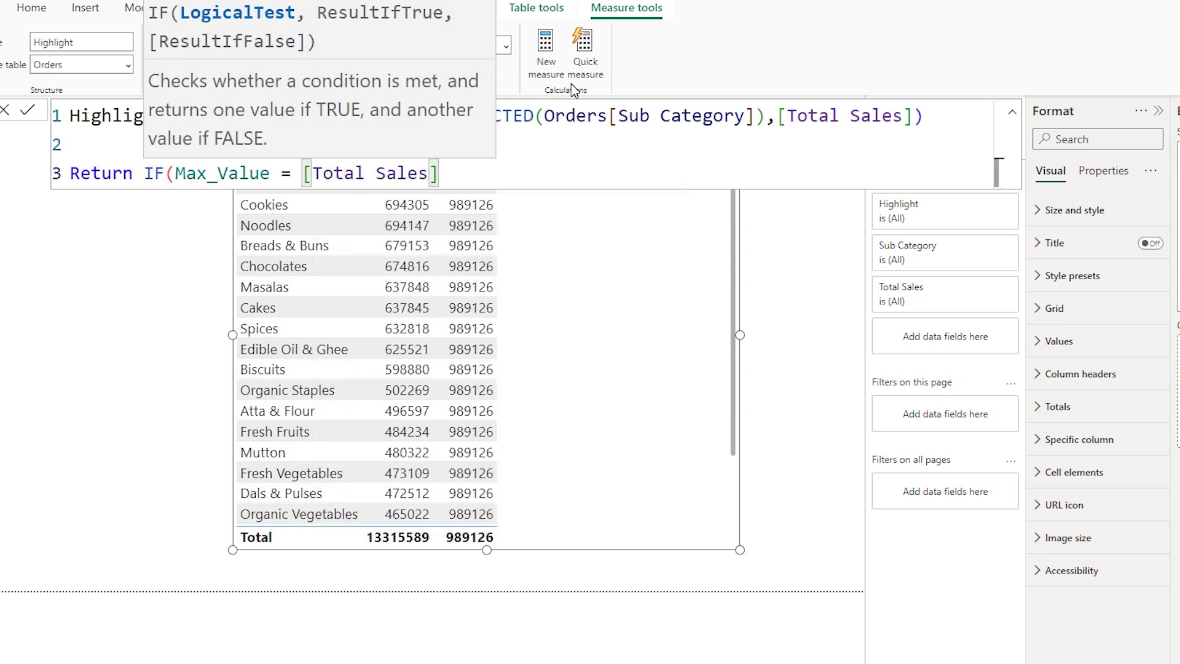
# Complete the IF with Max_Value as the true result and BLANK() otherwise, and commit.
pyautogui.write(',')
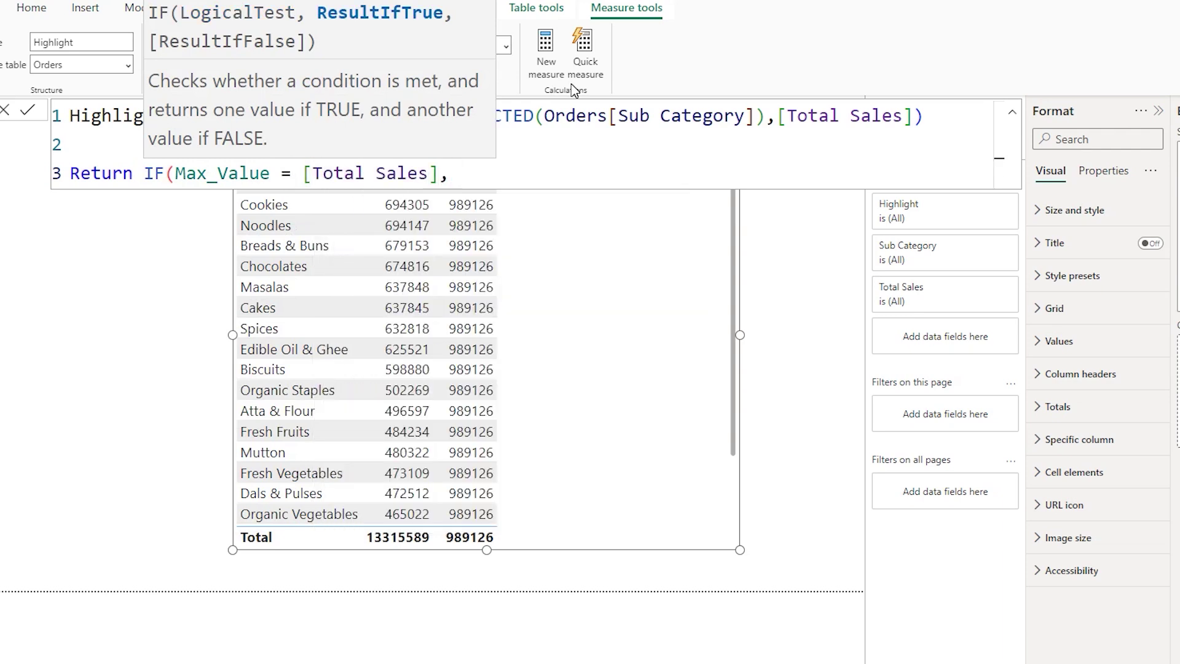
pyautogui.write(' Max_')
pyautogui.press('Tab')
pyautogui.write(', ')
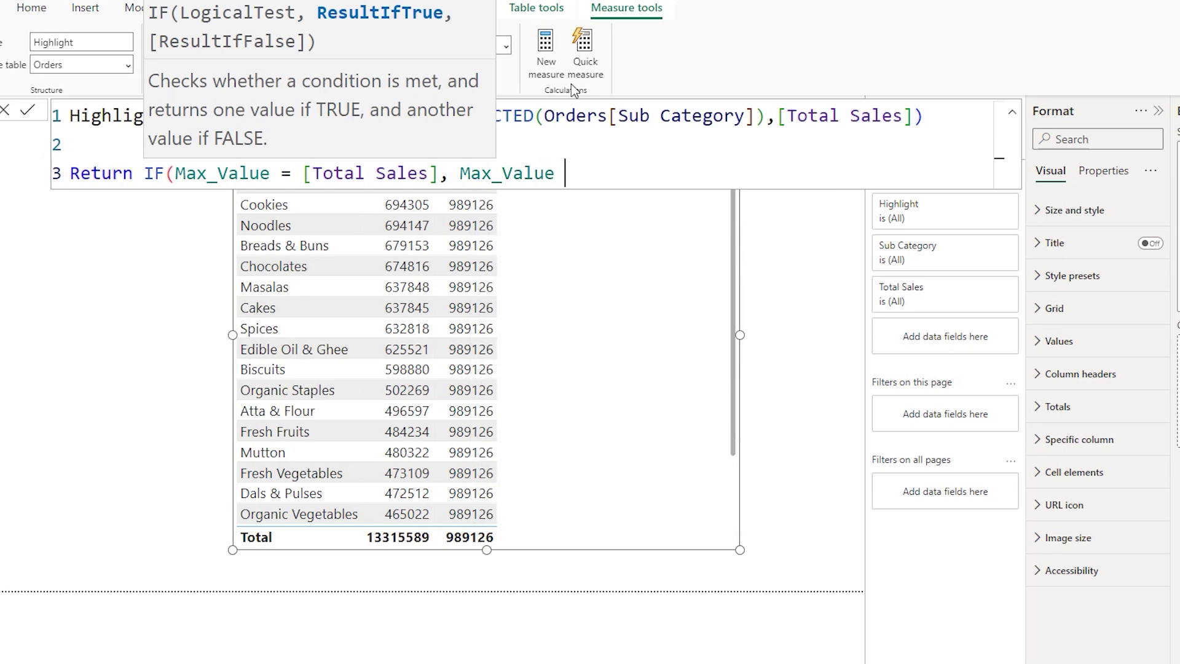
pyautogui.write('bla')
pyautogui.press('Tab')
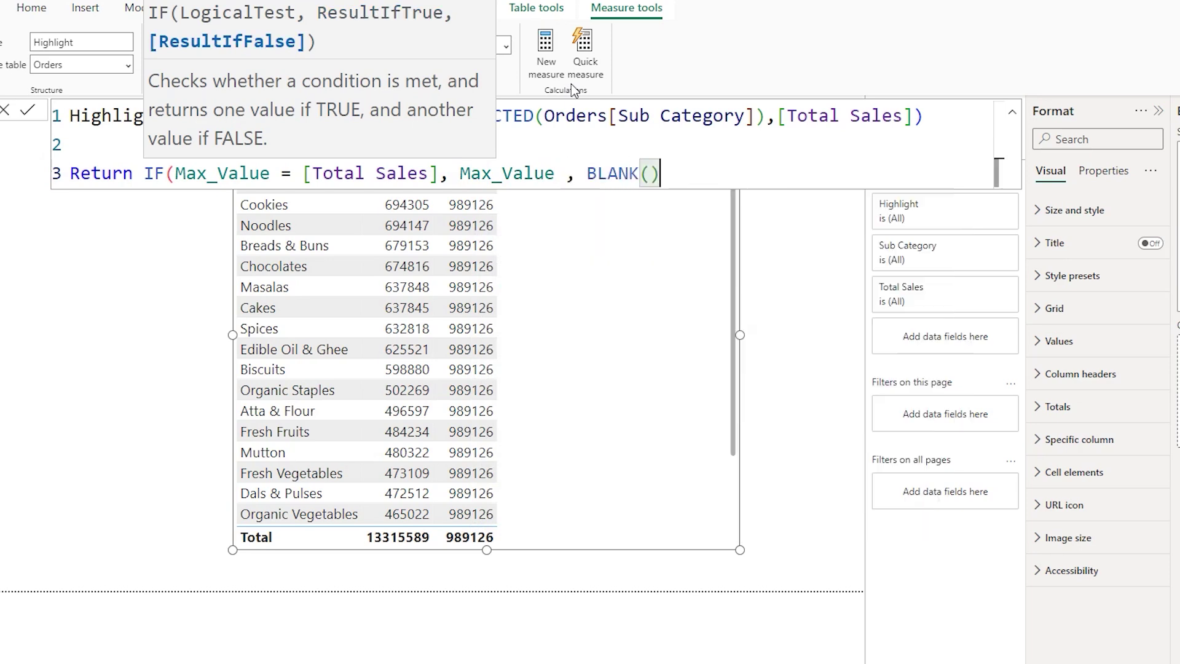
pyautogui.write(')')
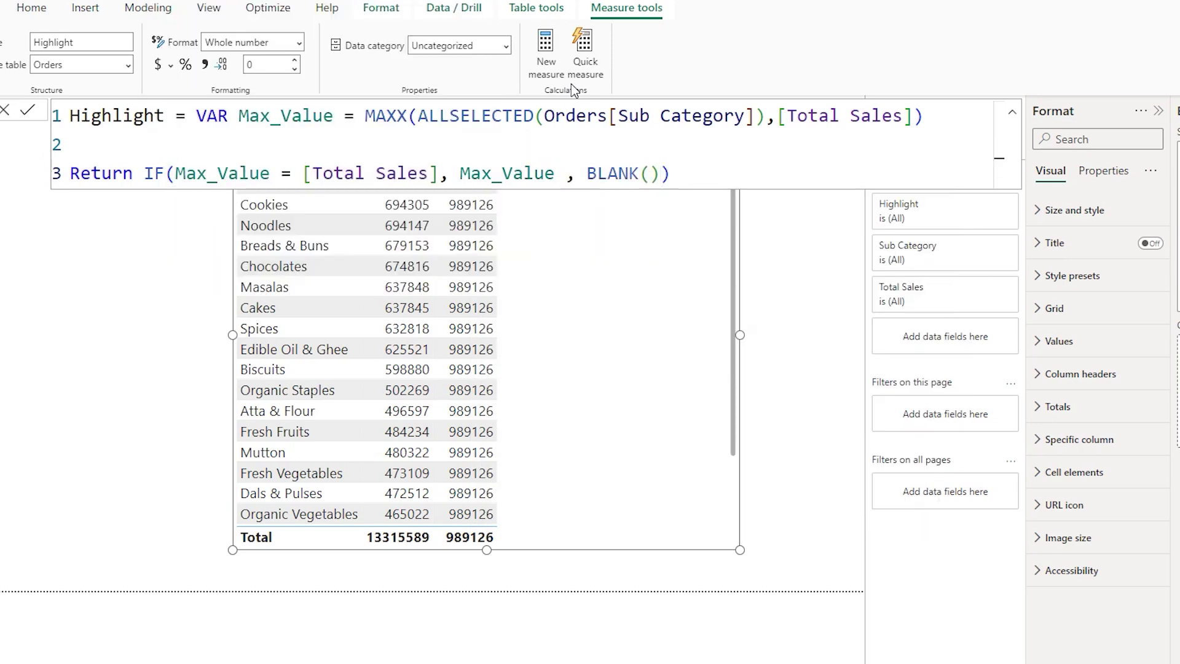
pyautogui.press('Return')
pyautogui.click(5, 111)
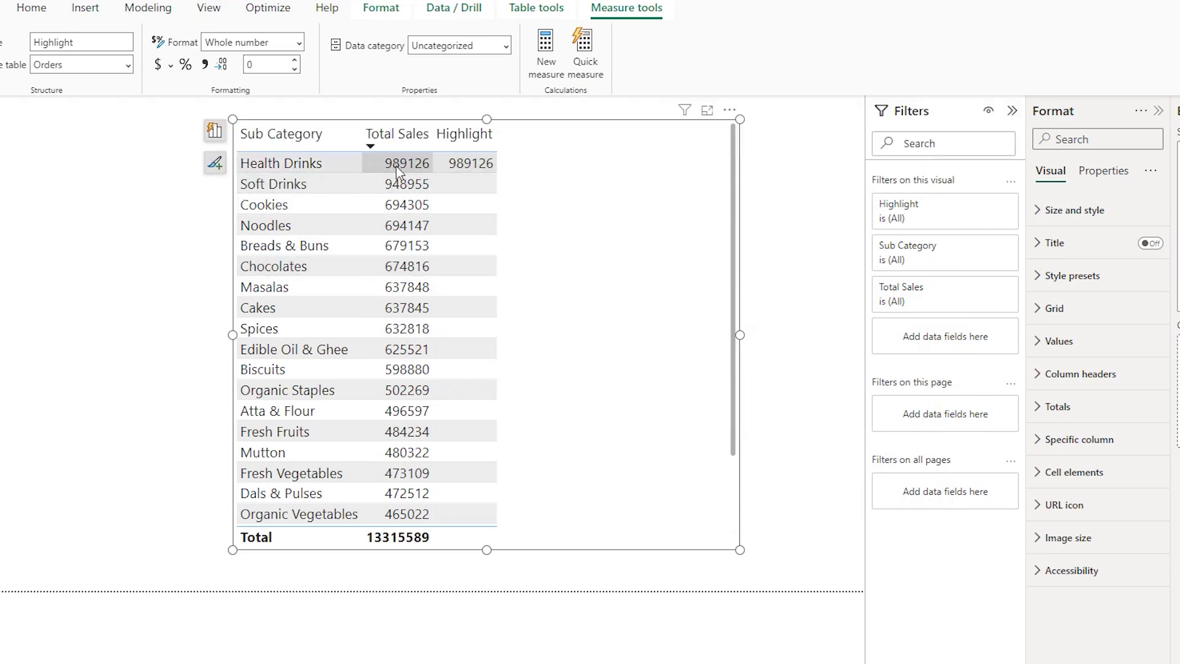
pyautogui.moveTo(734, 202)
pyautogui.mouseDown()
pyautogui.moveTo(738, 330)
pyautogui.moveTo(733, 258)
pyautogui.moveTo(698, 180)
pyautogui.mouseUp()
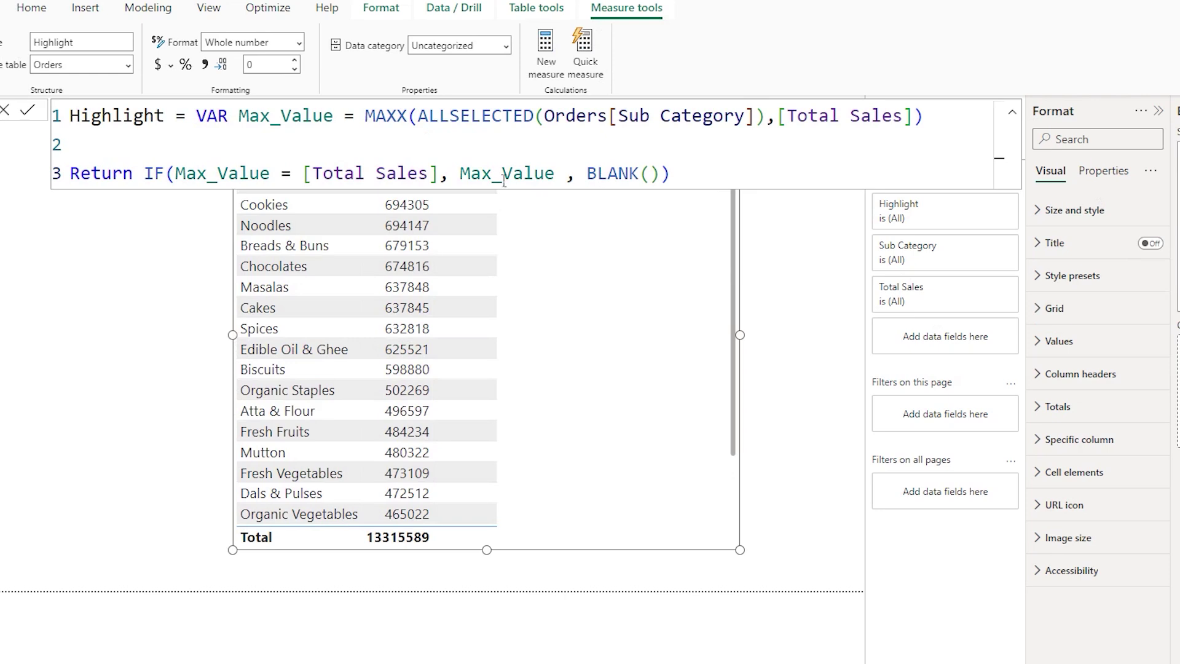
# Replace the IF's Max_Value true result with "Green" and commit the Highlight measure.
pyautogui.moveTo(452, 174); pyautogui.dragTo(556, 175)
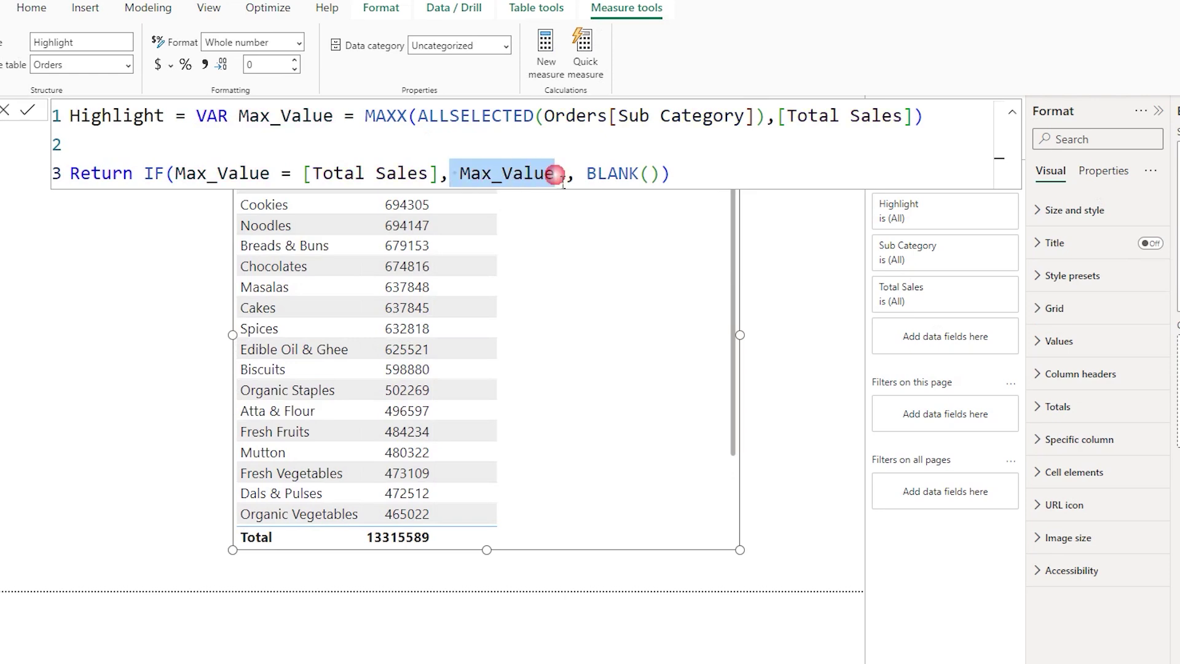
pyautogui.press('BackSpace')
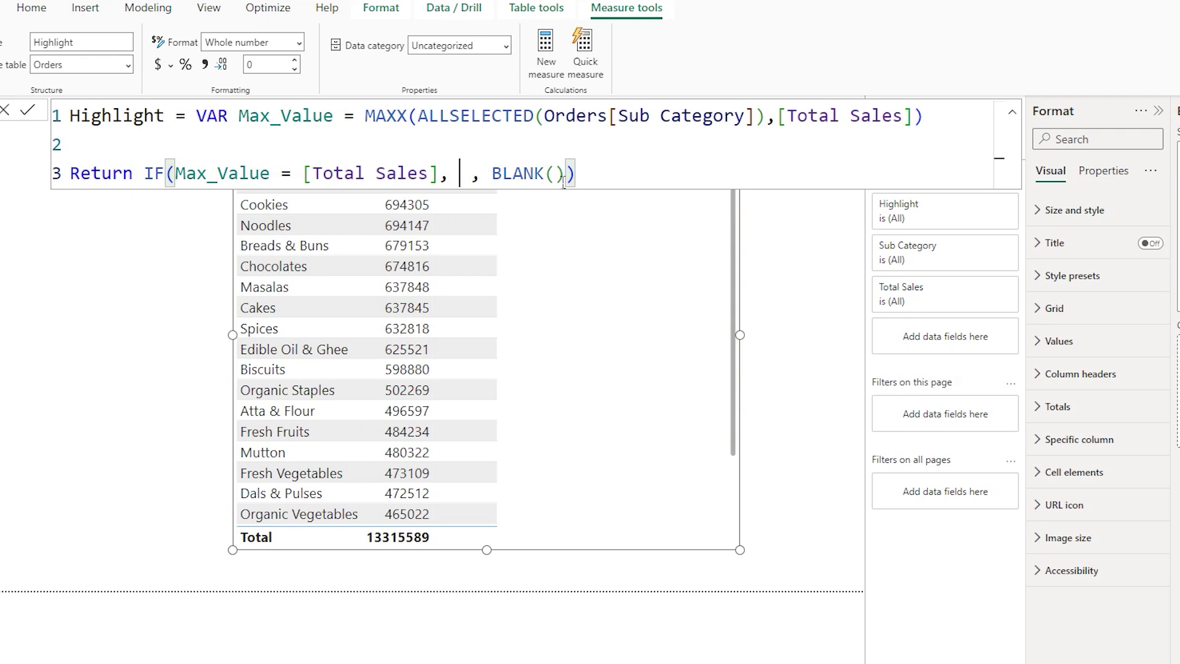
pyautogui.write('"Green"')
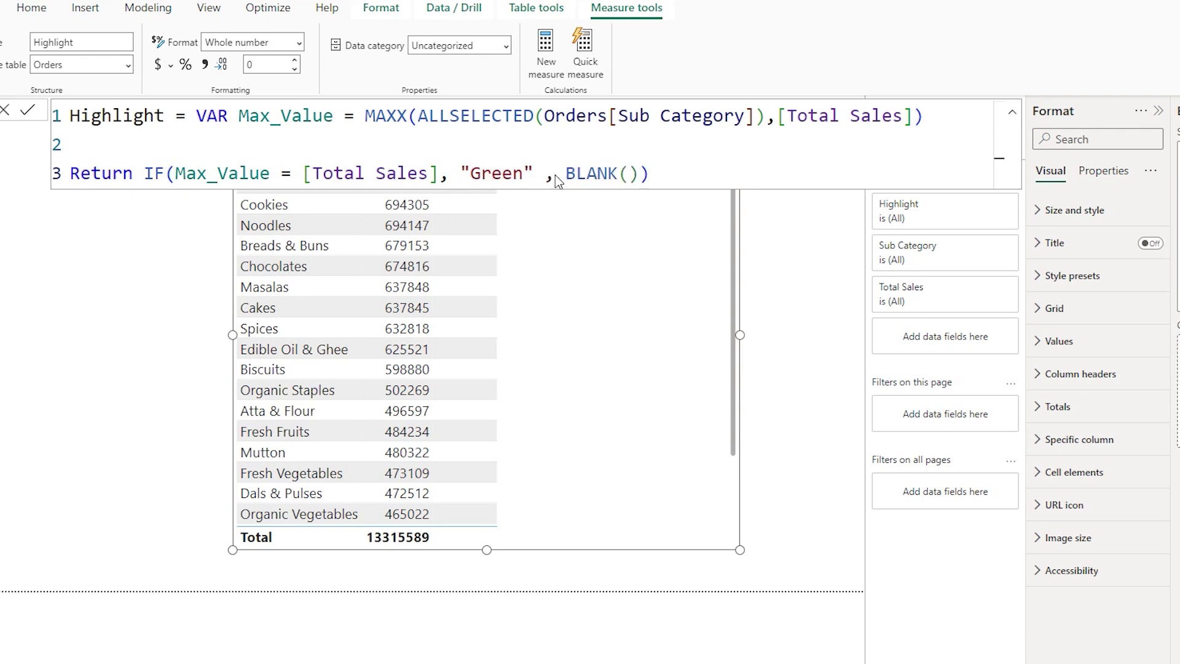
pyautogui.click(26, 111)
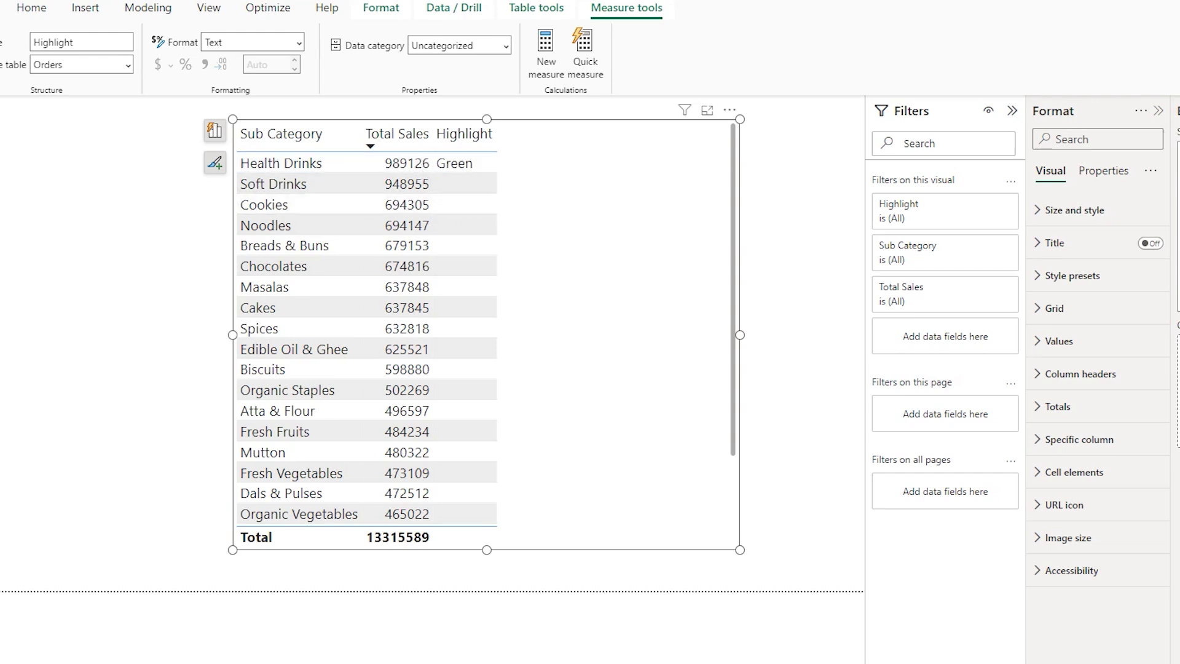
# Add line 2: VAR Min_Value = MINX(ALLSELECTED(Orders[Sub Category]),[Total Sales]).
pyautogui.click(251, 145)
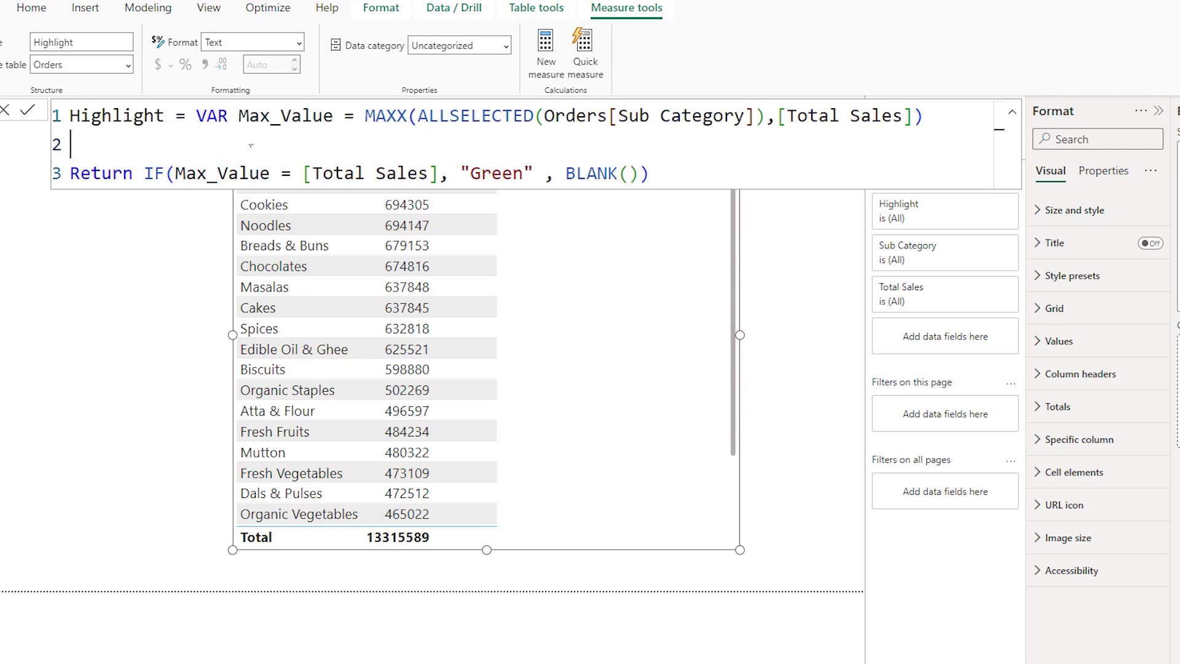
pyautogui.write('VAR')
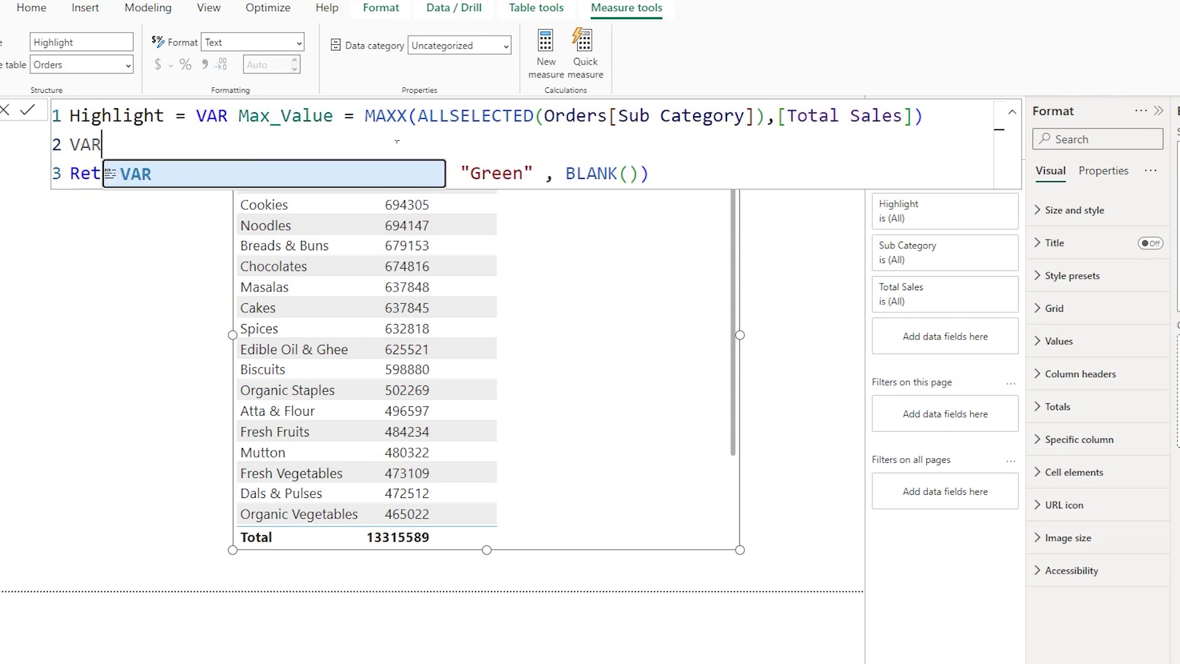
pyautogui.write(' Min')
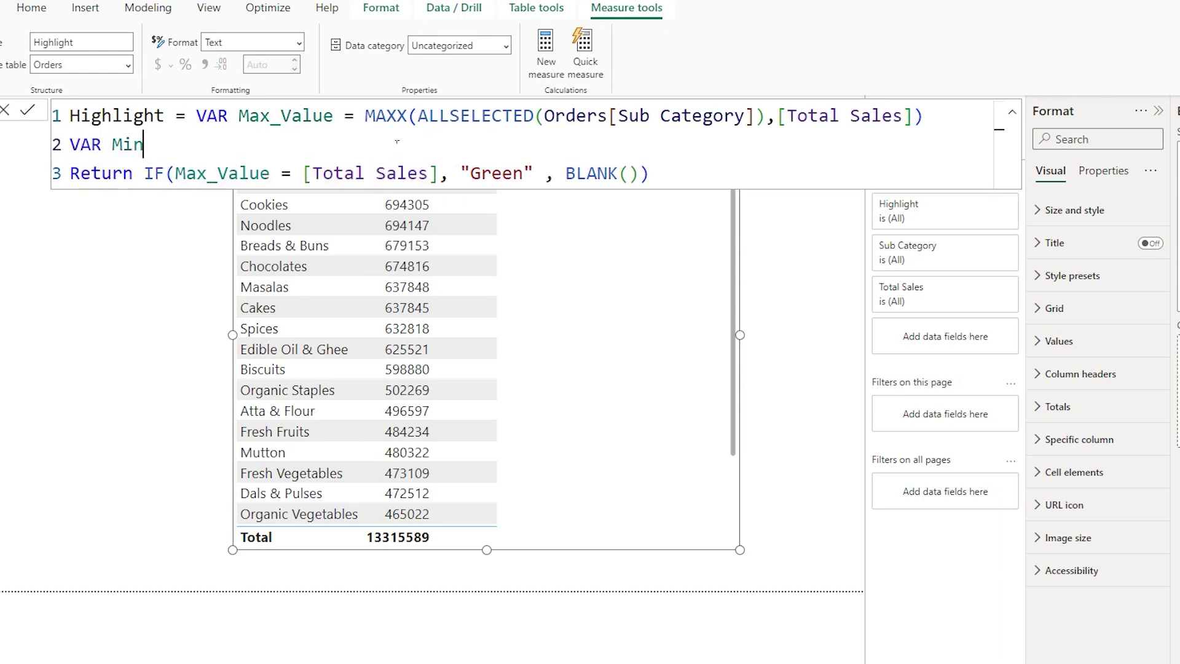
pyautogui.write('_Value =')
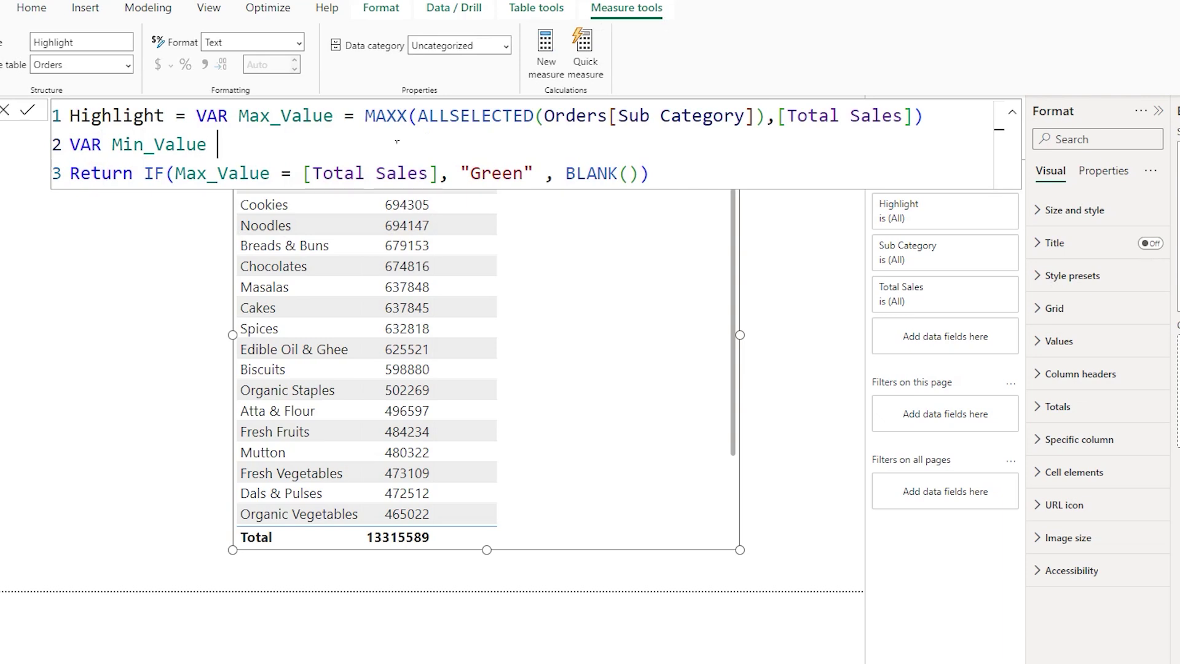
pyautogui.moveTo(925, 117); pyautogui.dragTo(366, 117)
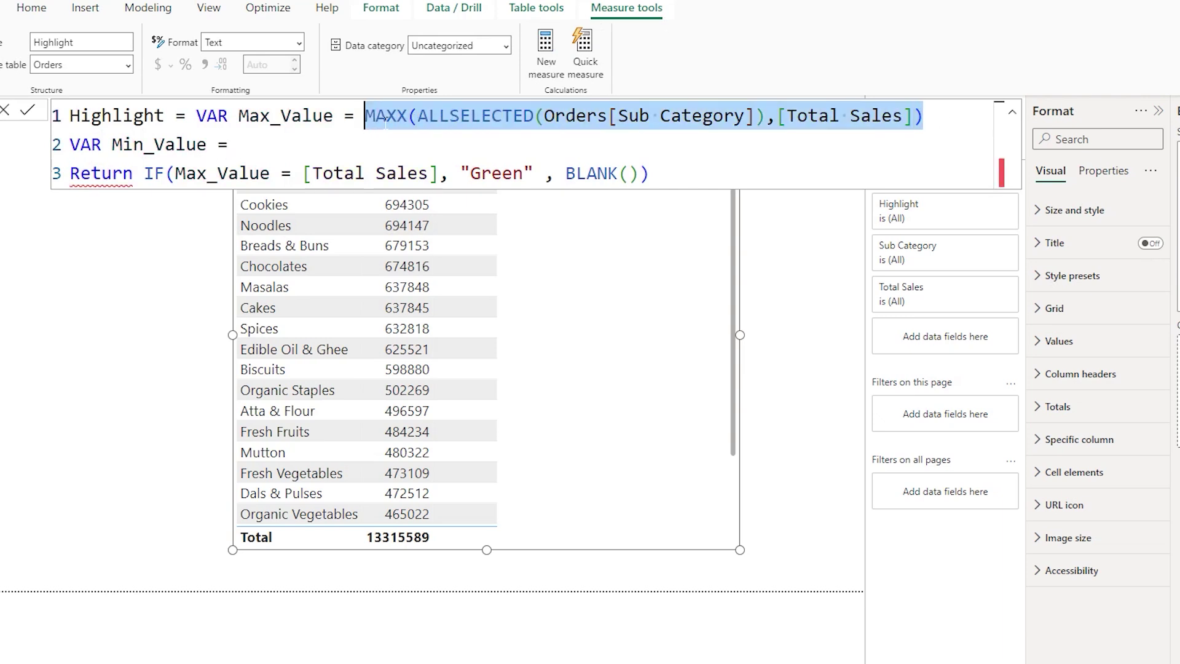
pyautogui.hotkey('ctrl', 'c')
pyautogui.click(277, 146)
pyautogui.hotkey('ctrl', 'v')
pyautogui.moveTo(281, 146); pyautogui.dragTo(261, 146)
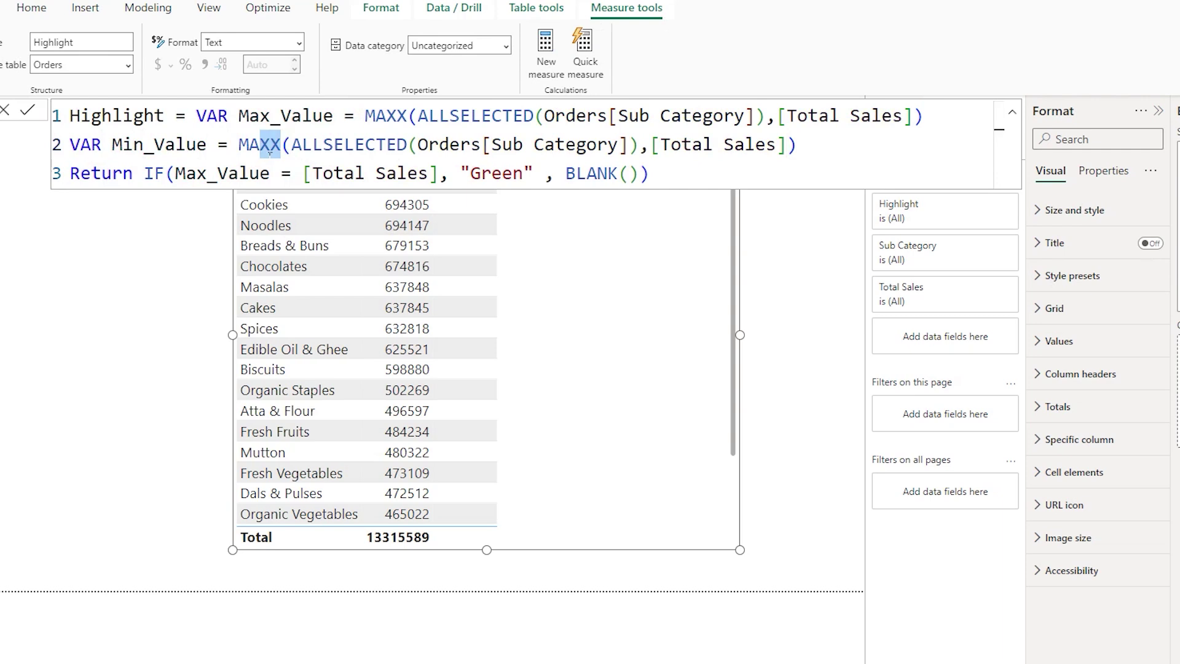
pyautogui.press('BackSpace')
pyautogui.press('BackSpace')
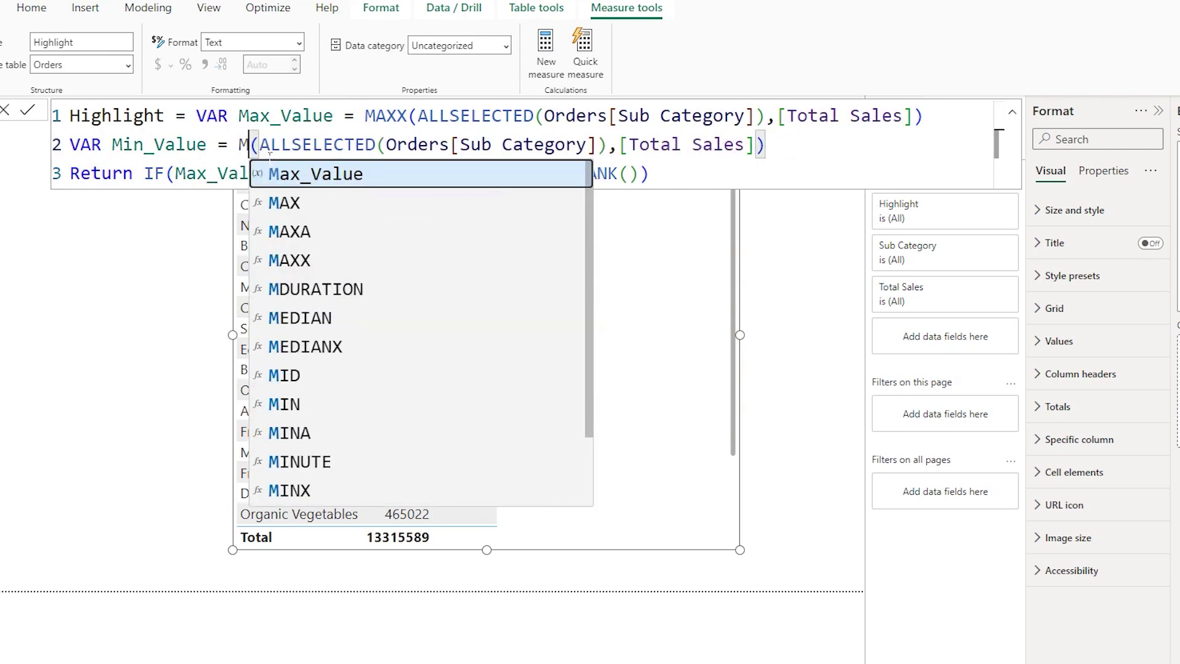
pyautogui.write('IN')
pyautogui.press('Down')
pyautogui.press('Down')
pyautogui.press('Down')
pyautogui.press('Tab')
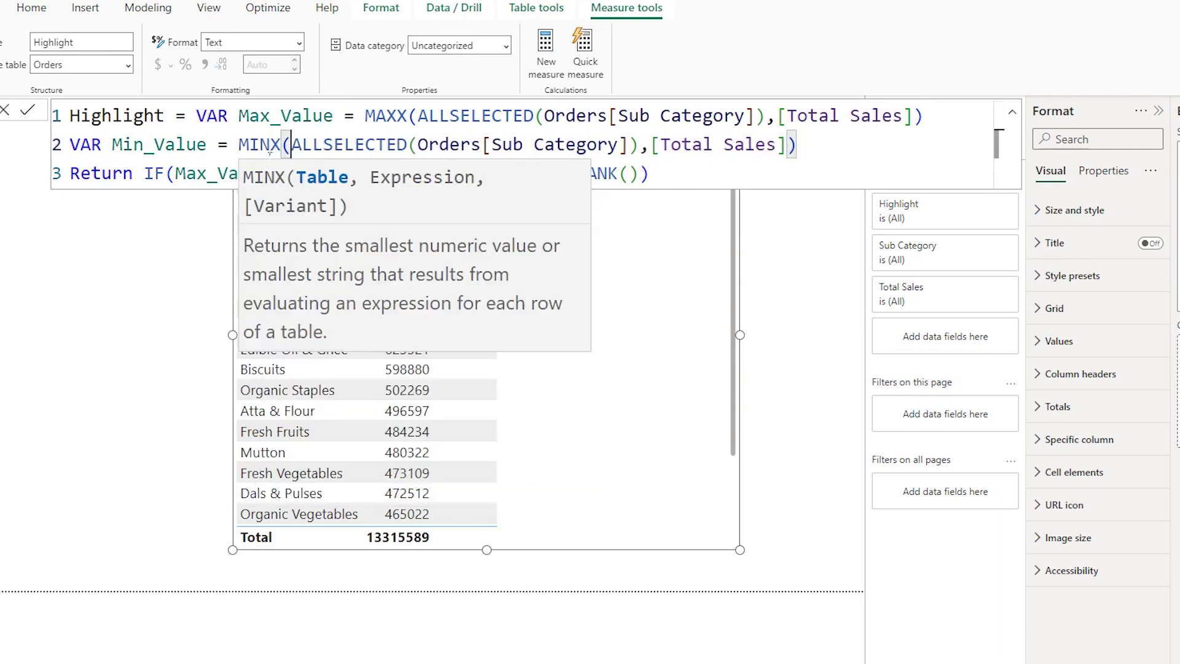
# Replace the IF expression after Return with SWITCH(TRUE(), ...).
pyautogui.click(760, 178)
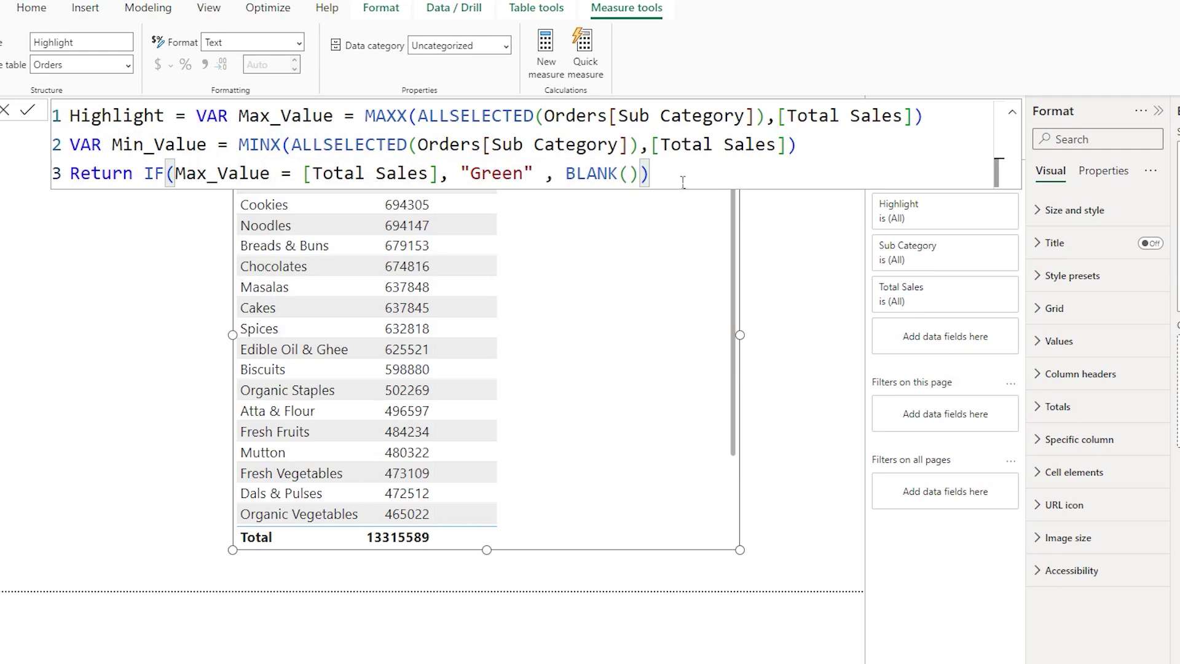
pyautogui.keyDown('shift'); pyautogui.click(154, 175); pyautogui.keyUp('shift')
pyautogui.keyDown('shift'); pyautogui.click(143, 175); pyautogui.keyUp('shift')
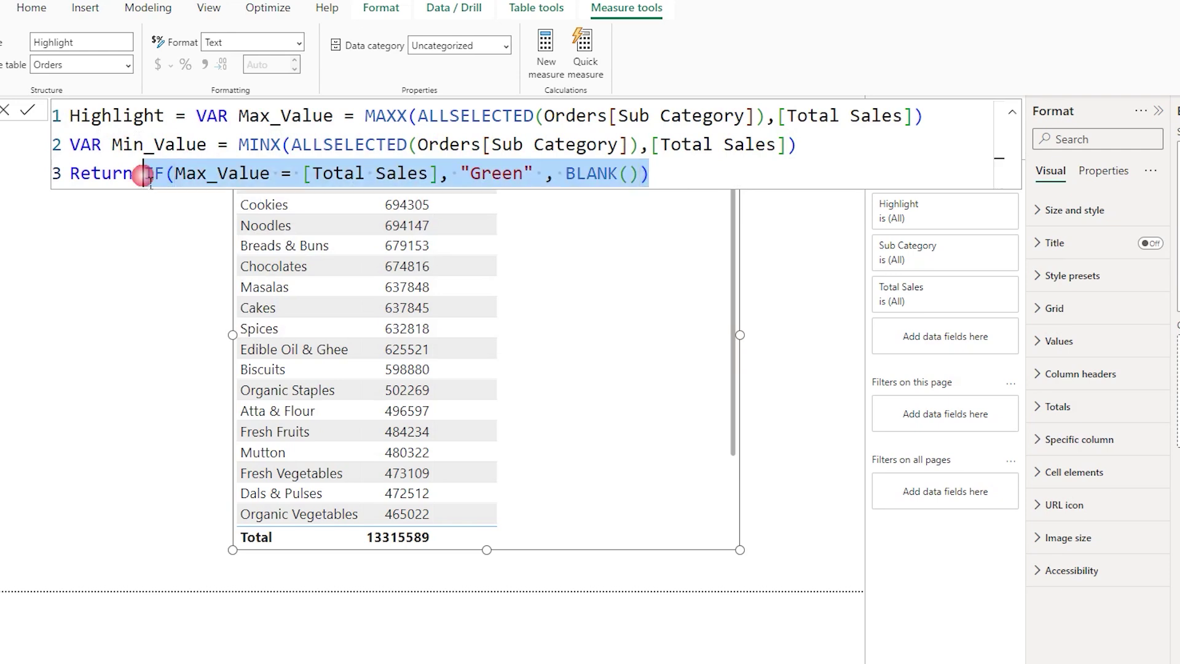
pyautogui.press('BackSpace')
pyautogui.press('Return')
pyautogui.press('Return')
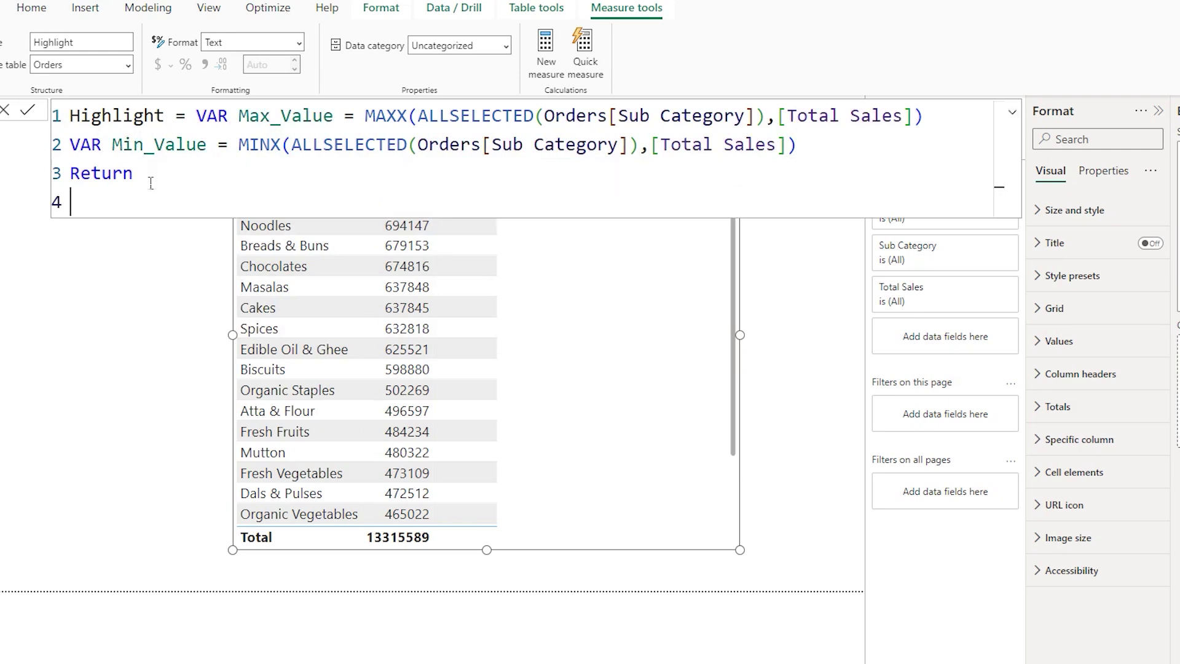
pyautogui.write('Swit')
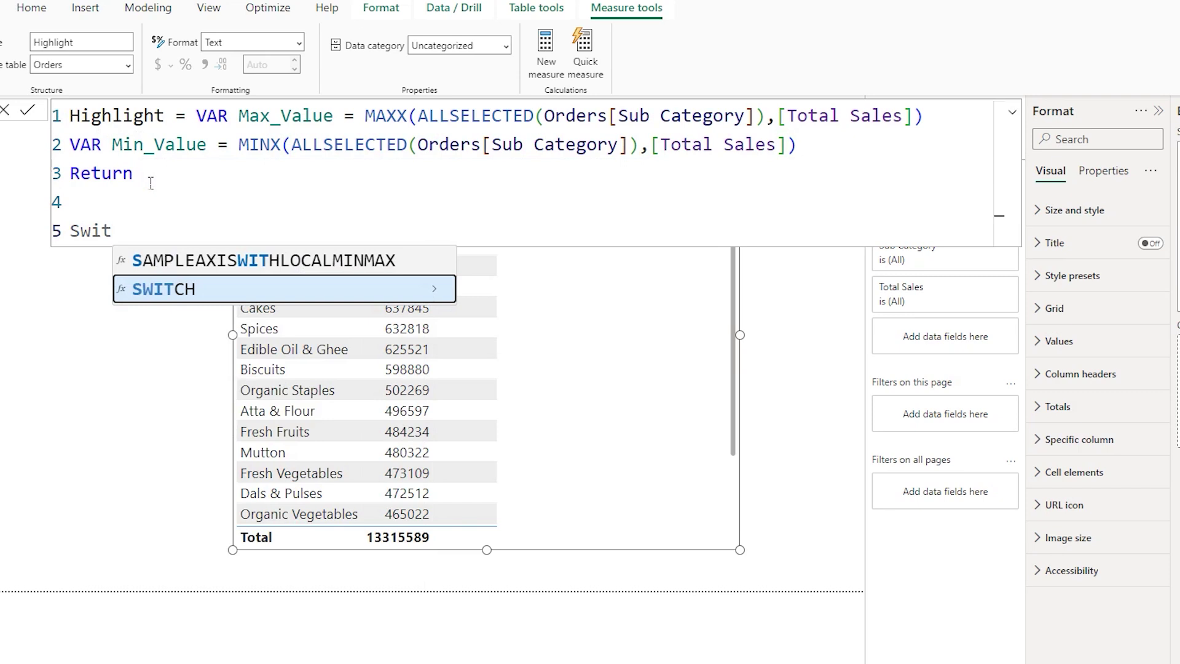
pyautogui.press('Tab')
pyautogui.write('True')
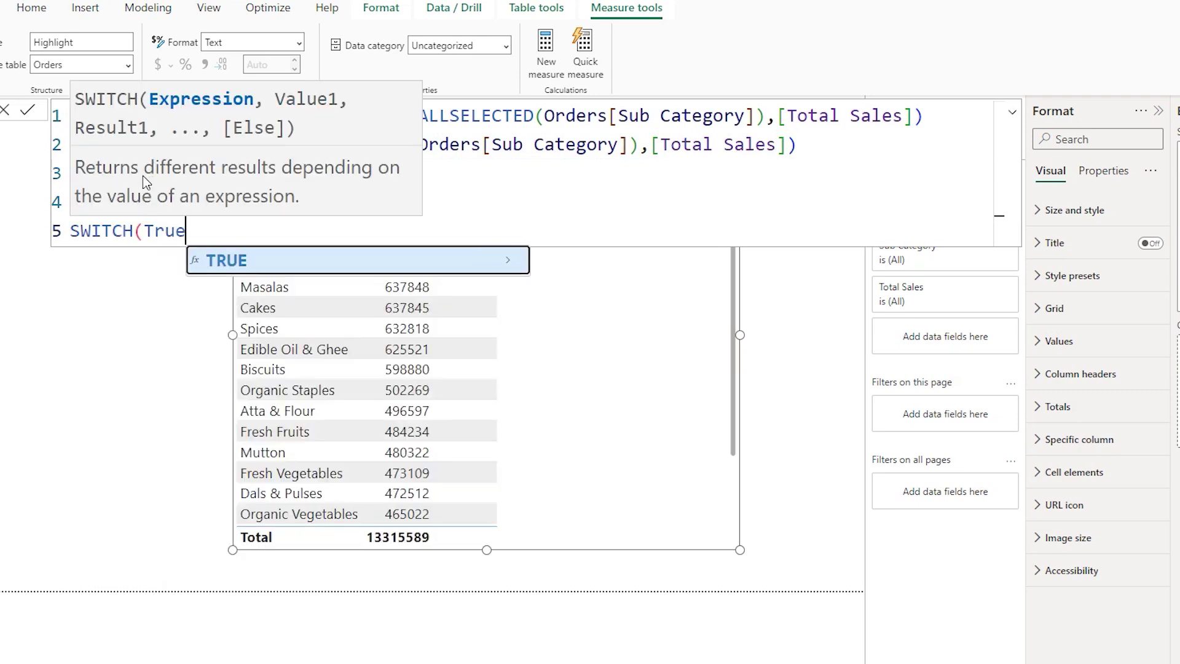
pyautogui.press('Tab')
pyautogui.write('),')
# Add the SWITCH condition Max_Value = [Total Sales] returning "Green".
pyautogui.hotkey('shift', 'Return')
pyautogui.press('Tab')
pyautogui.press('Tab')
pyautogui.write('Max')
pyautogui.press('Down')
pyautogui.press('Tab')
pyautogui.write('= ')
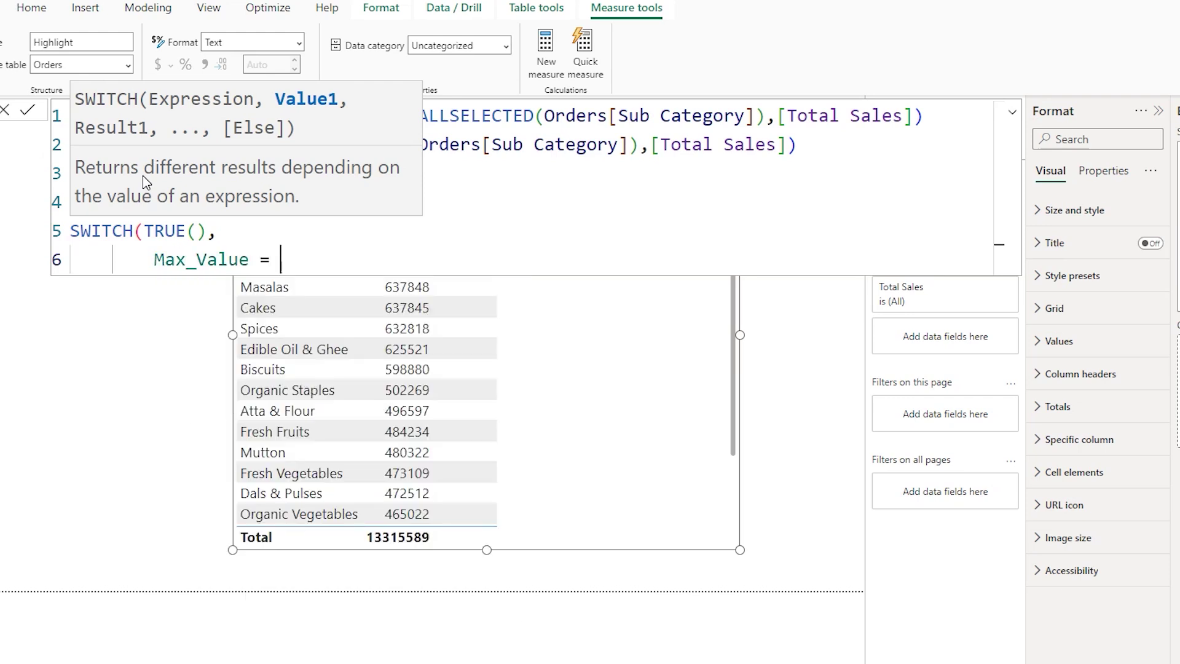
pyautogui.write('tota')
pyautogui.press('Tab')
pyautogui.write(',')
pyautogui.press('Return')
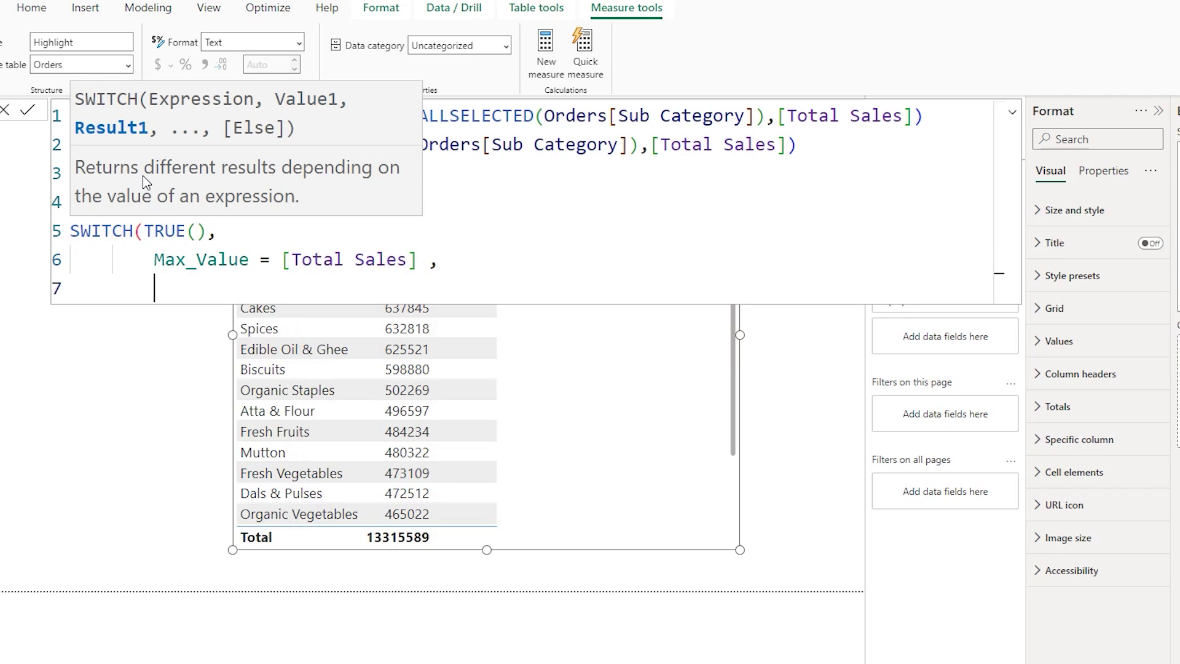
pyautogui.click(455, 258)
pyautogui.write('"Greem')
pyautogui.press('BackSpace')
pyautogui.write('n"')
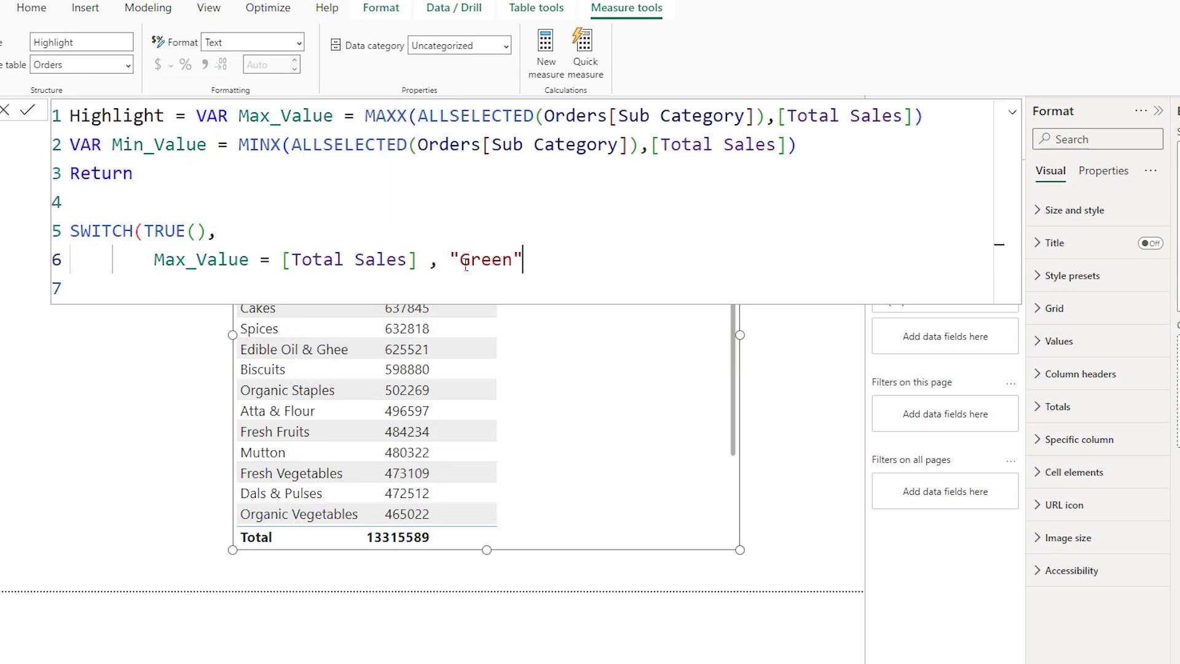
pyautogui.write(',')
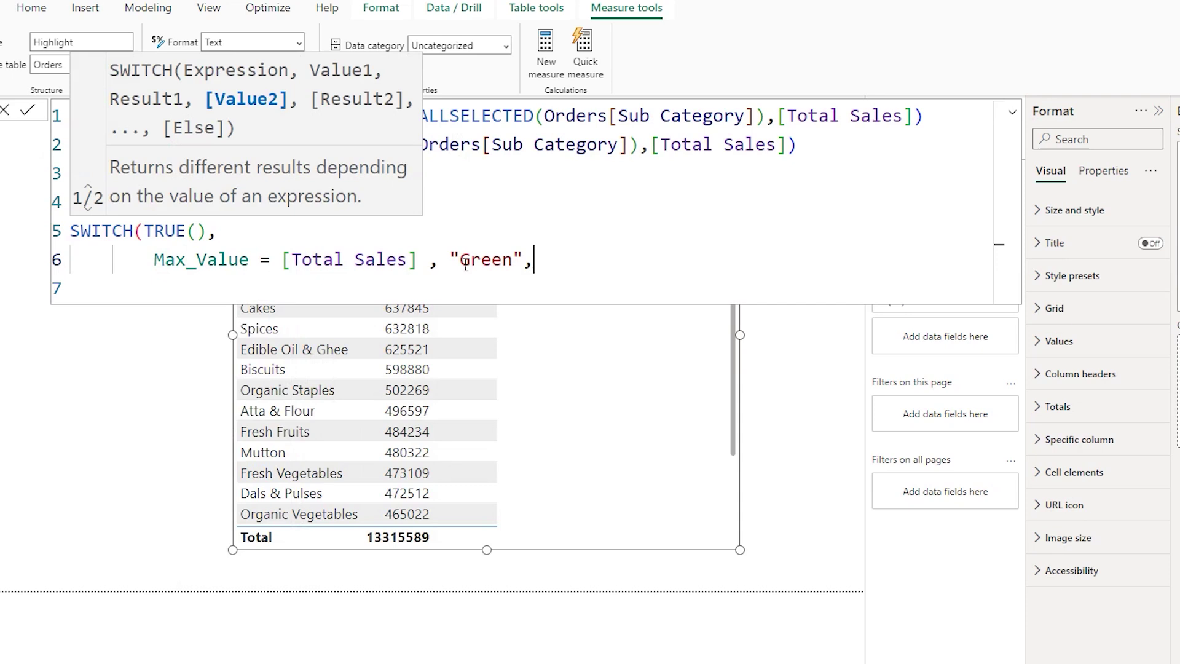
# Add the condition Min_Value = [Total Sales] returning "Red", close SWITCH, and commit.
pyautogui.hotkey('shift', 'Return')
pyautogui.write('in')
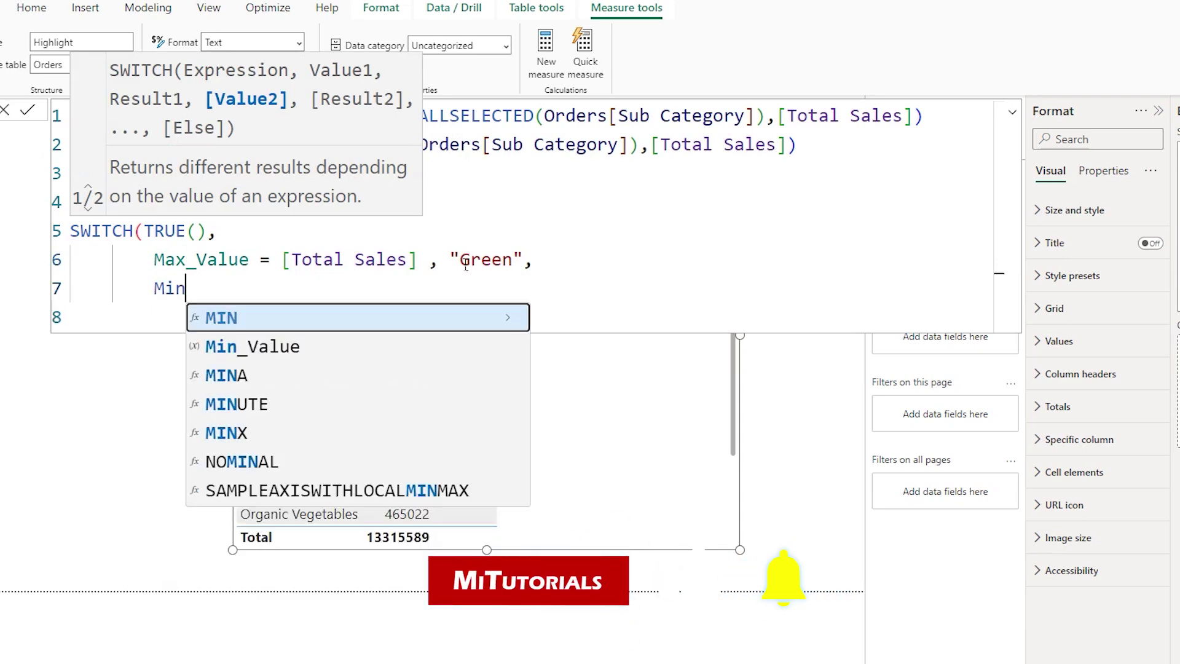
pyautogui.write('_Value = [Tot')
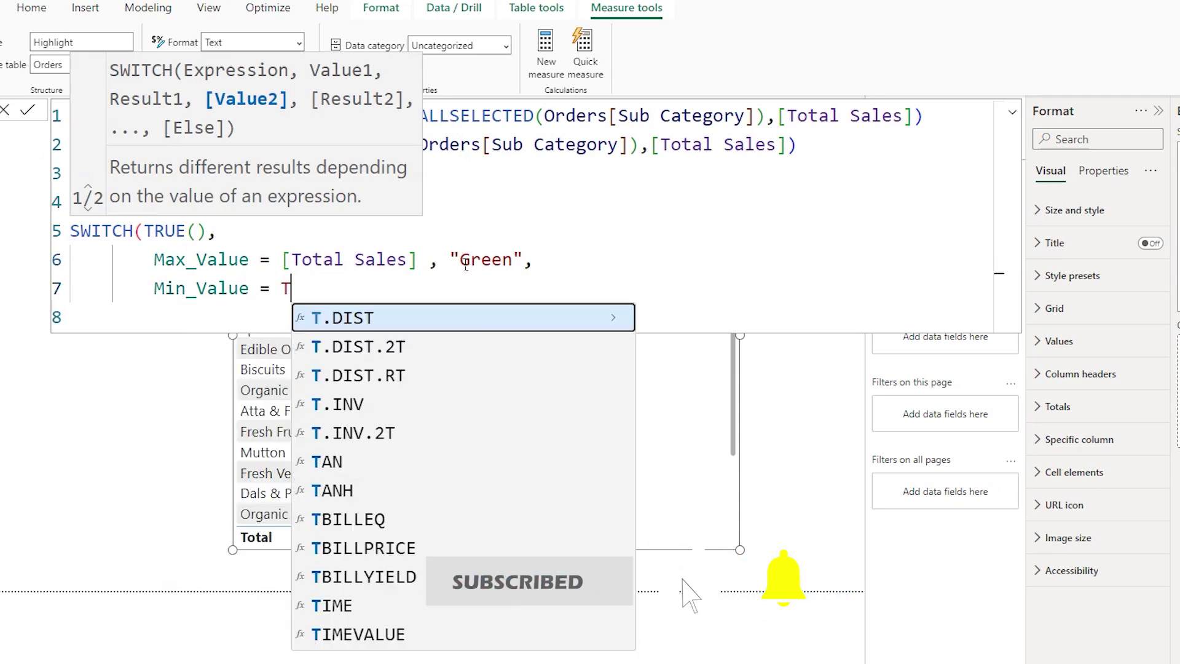
pyautogui.press('Tab')
pyautogui.write(', "re')
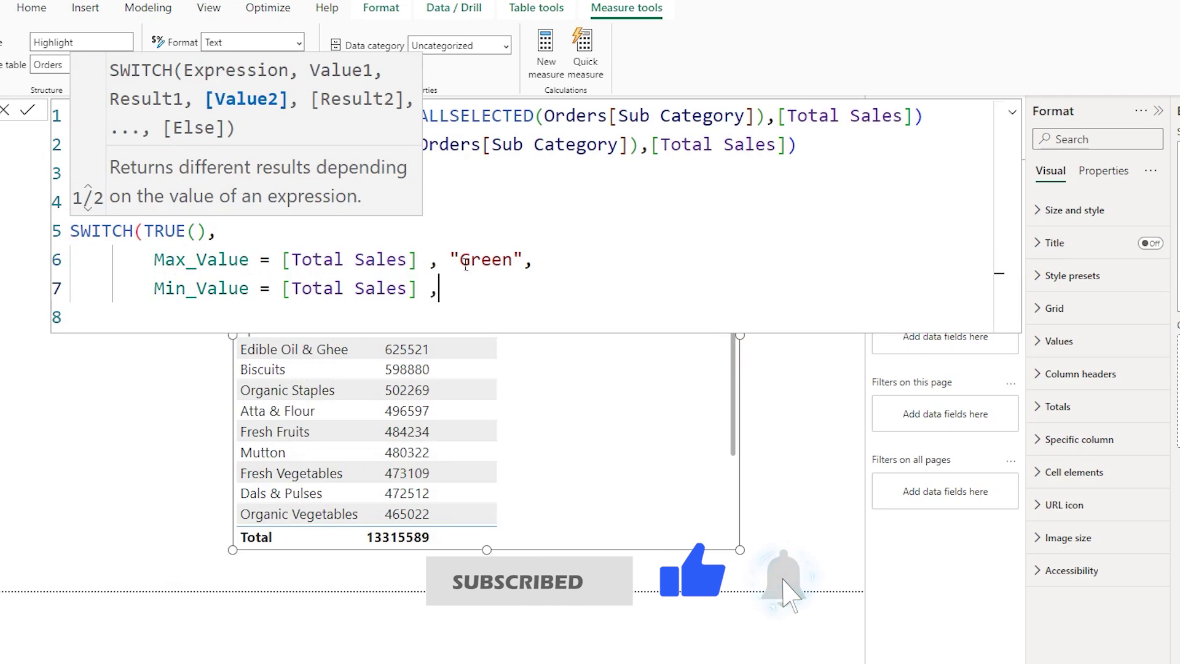
pyautogui.press('BackSpace')
pyautogui.press('BackSpace')
pyautogui.write("Red'")
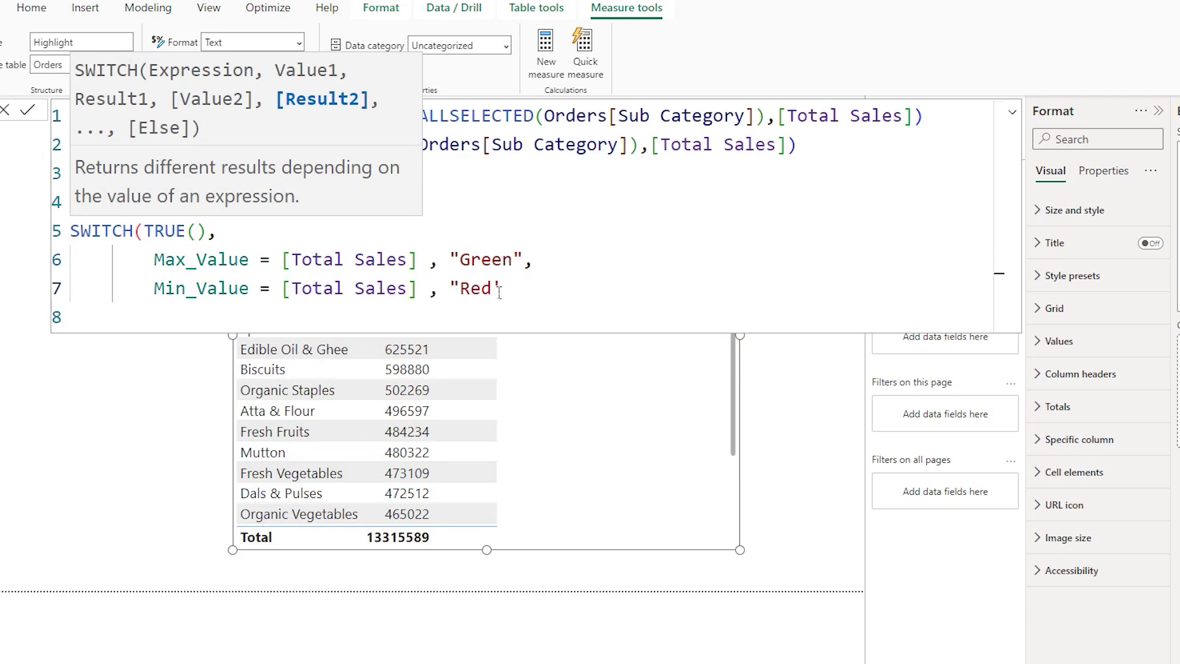
pyautogui.doubleClick(485, 260)
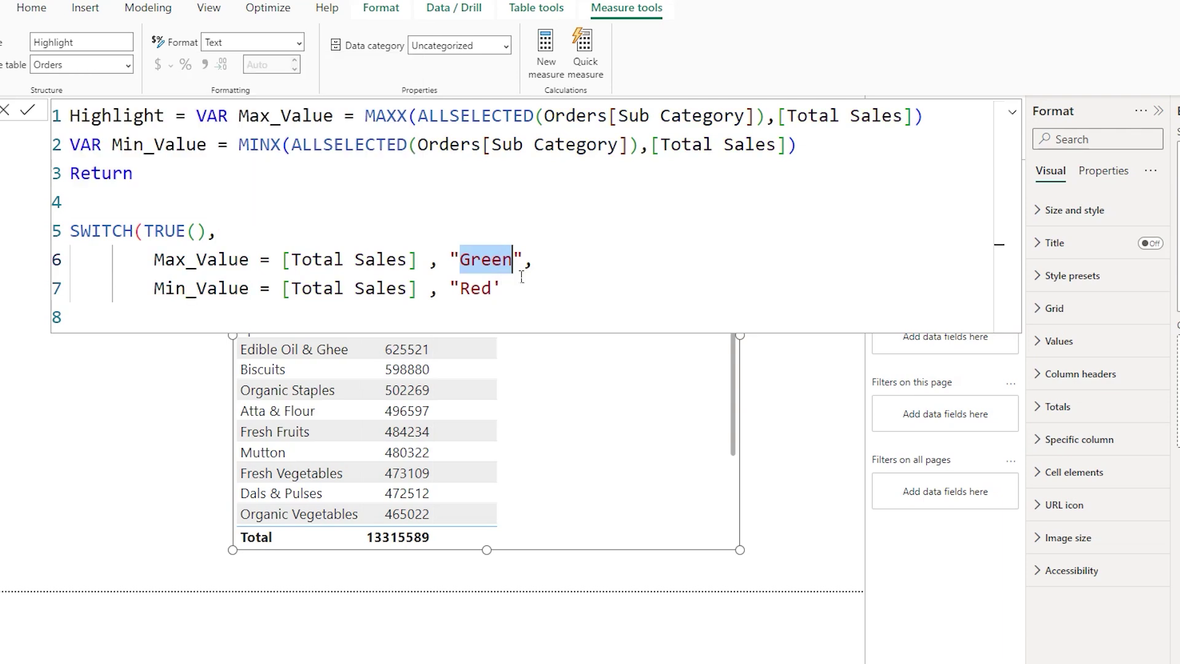
pyautogui.moveTo(512, 261); pyautogui.dragTo(465, 274)
pyautogui.click(606, 287)
pyautogui.write('"')
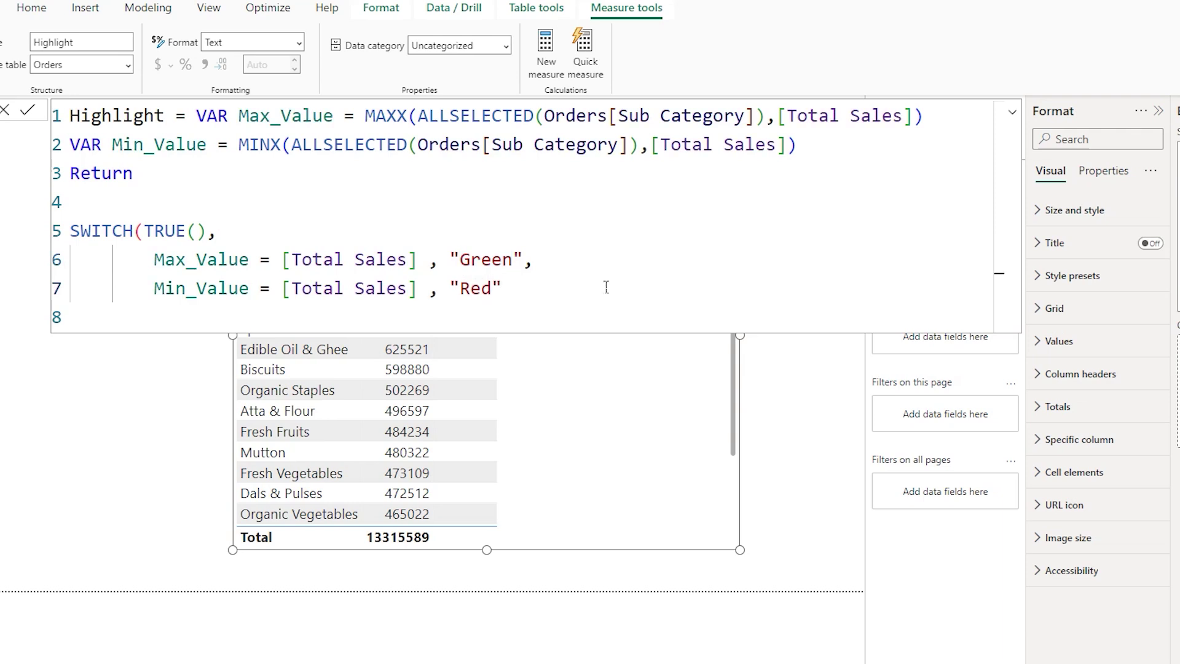
pyautogui.write(')')
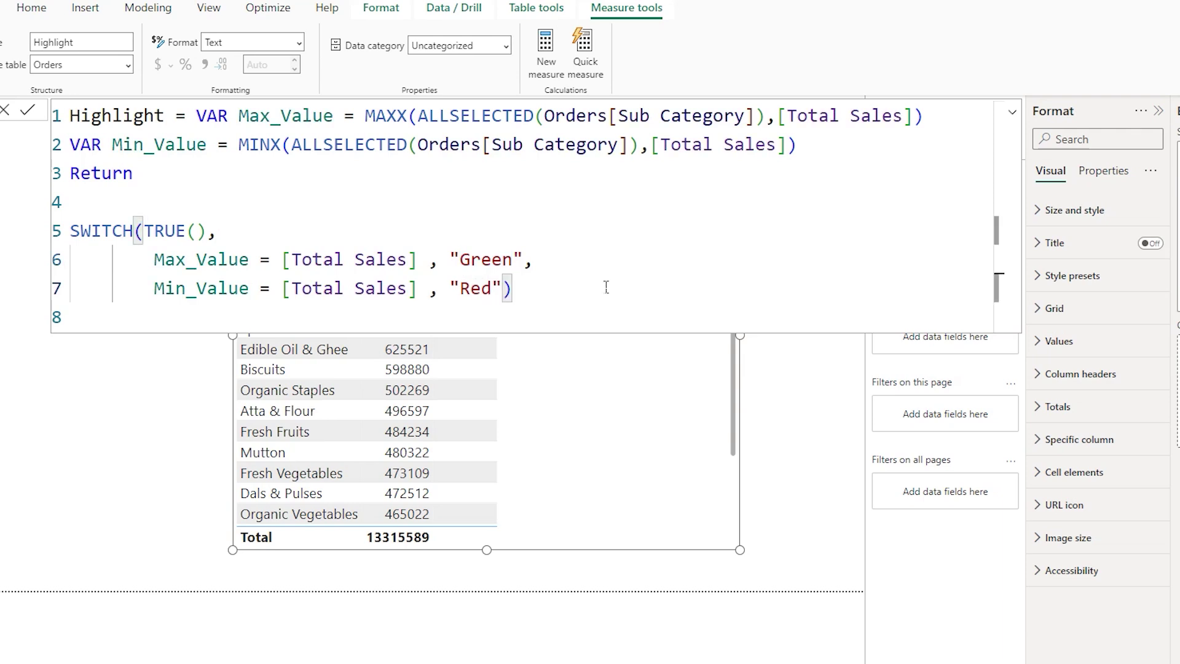
pyautogui.click(28, 111)
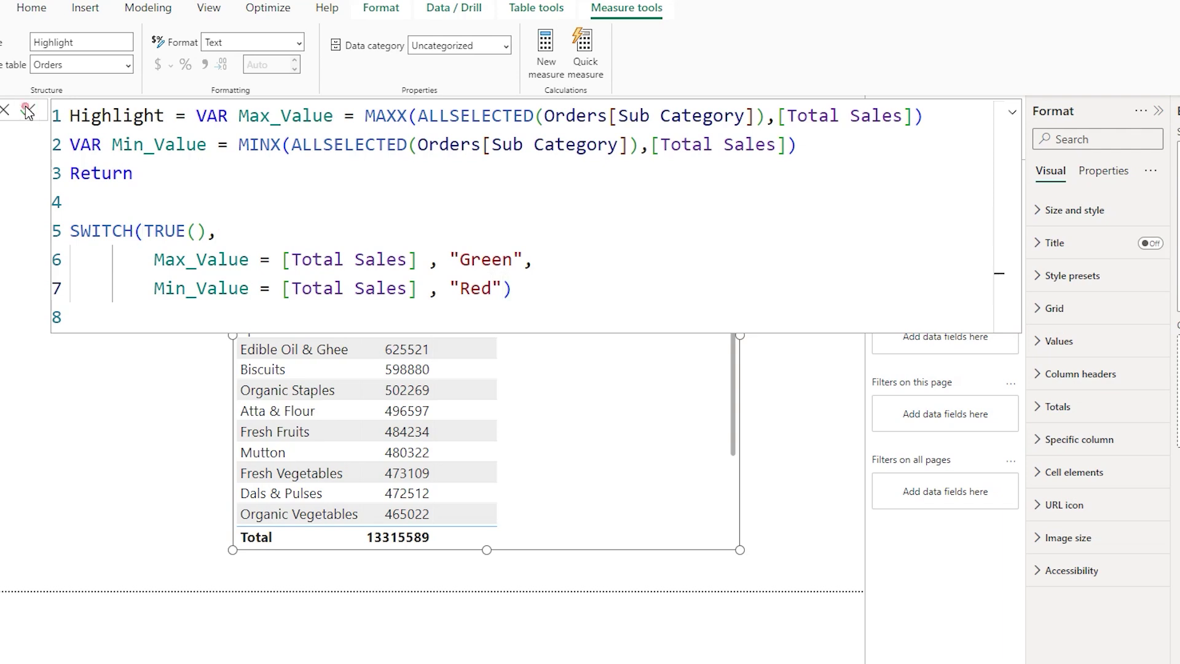
# Resize the table visual and convert it into a clustered column chart.
pyautogui.click(6, 111)
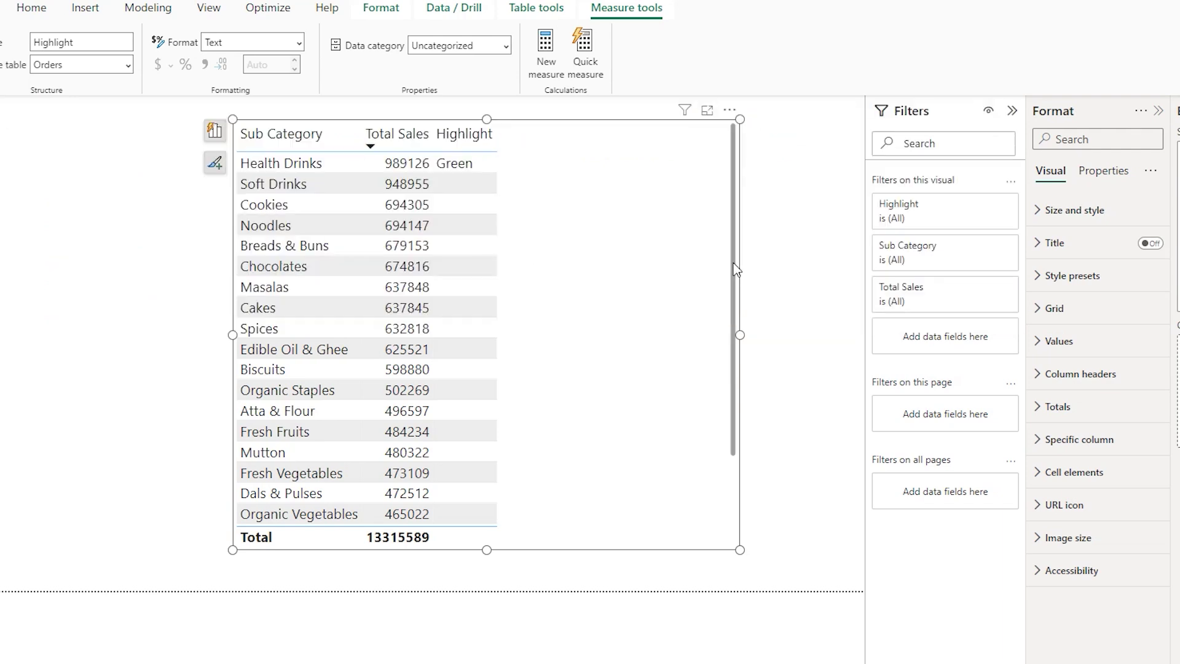
pyautogui.moveTo(737, 169)
pyautogui.mouseDown()
pyautogui.moveTo(738, 250)
pyautogui.moveTo(580, 492)
pyautogui.mouseUp()
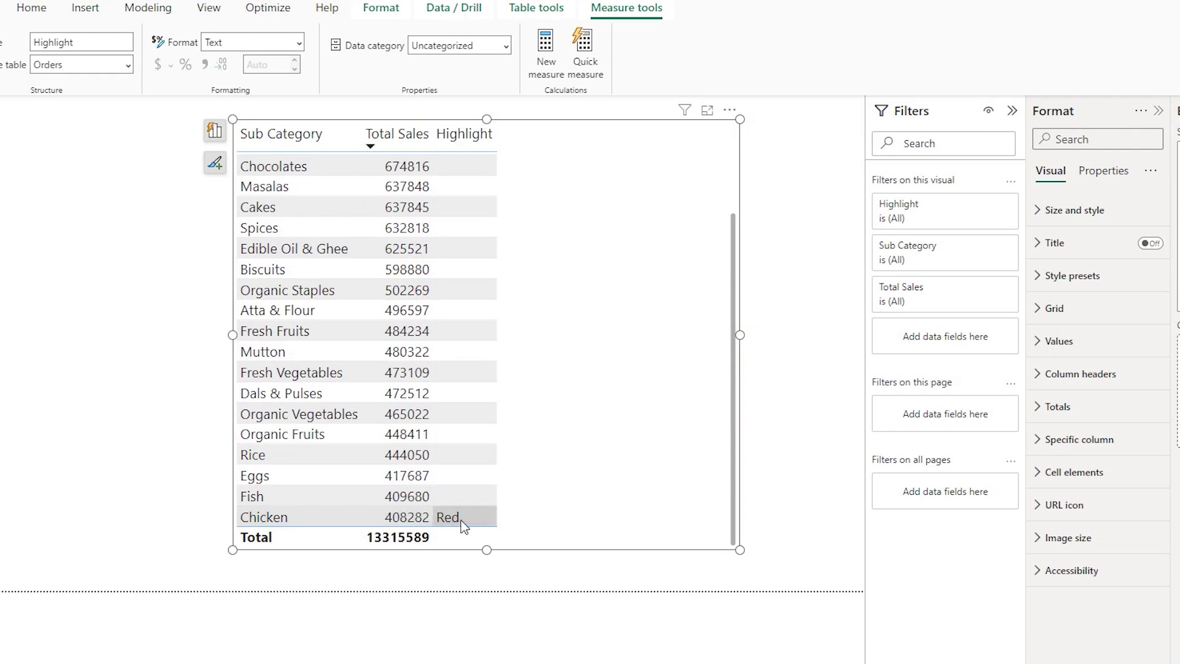
pyautogui.moveTo(735, 483); pyautogui.dragTo(541, 227)
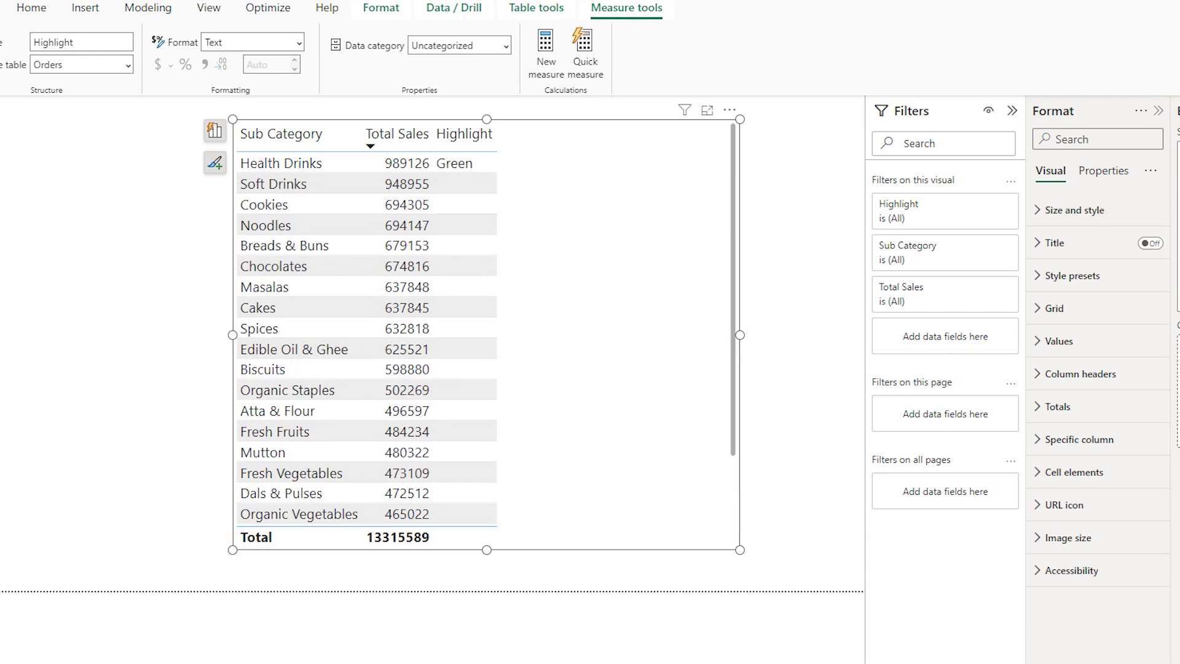
pyautogui.click(1176, 215)
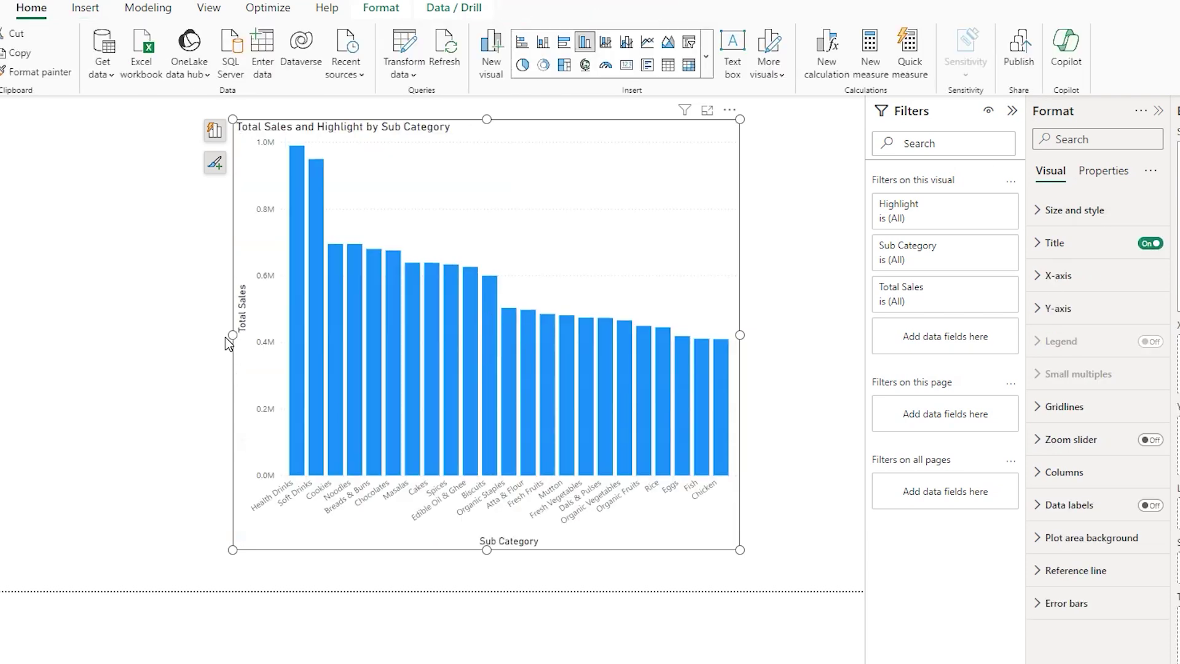
# Widen the column chart and sort its axis by Sub Category.
pyautogui.moveTo(740, 335); pyautogui.dragTo(808, 335)
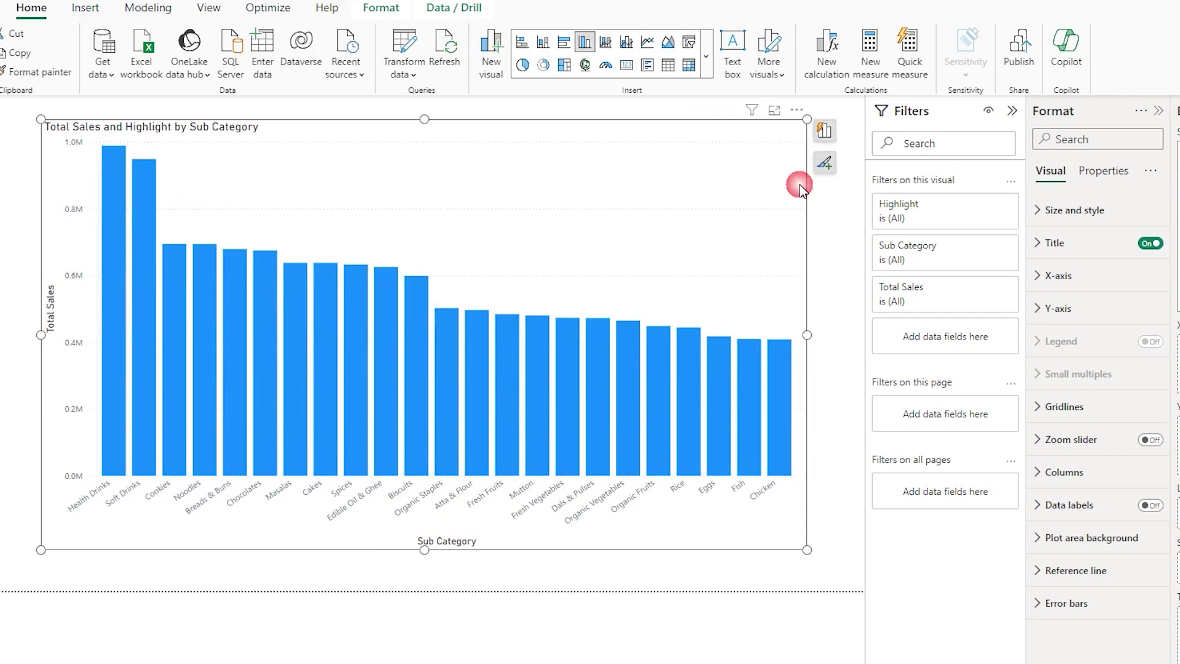
pyautogui.click(797, 110)
pyautogui.click(855, 244)
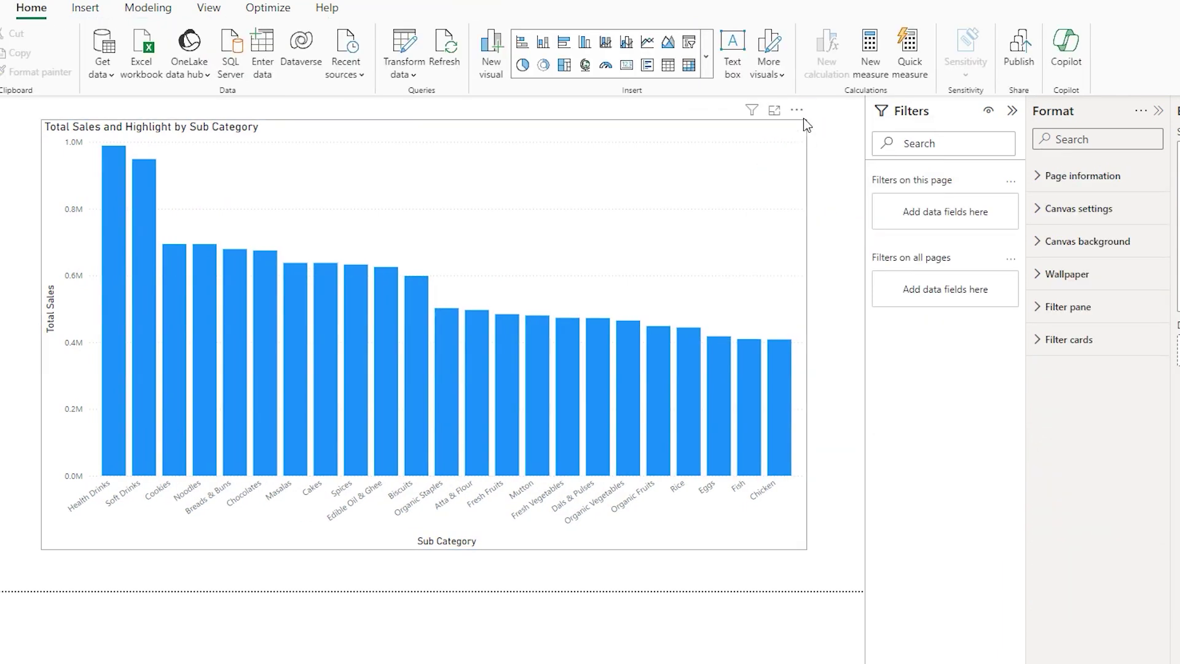
pyautogui.click(797, 109)
pyautogui.moveTo(845, 228)
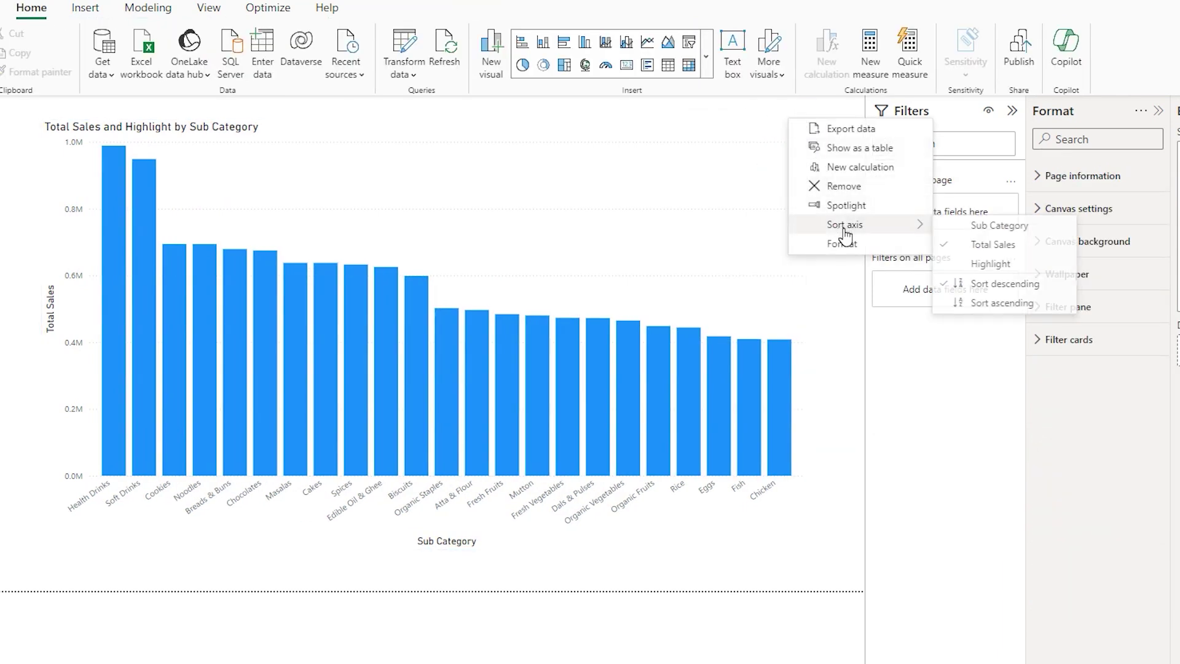
pyautogui.click(991, 228)
# Set the columns' colour conditional formatting to Field value based on the Highlight measure.
pyautogui.click(730, 176)
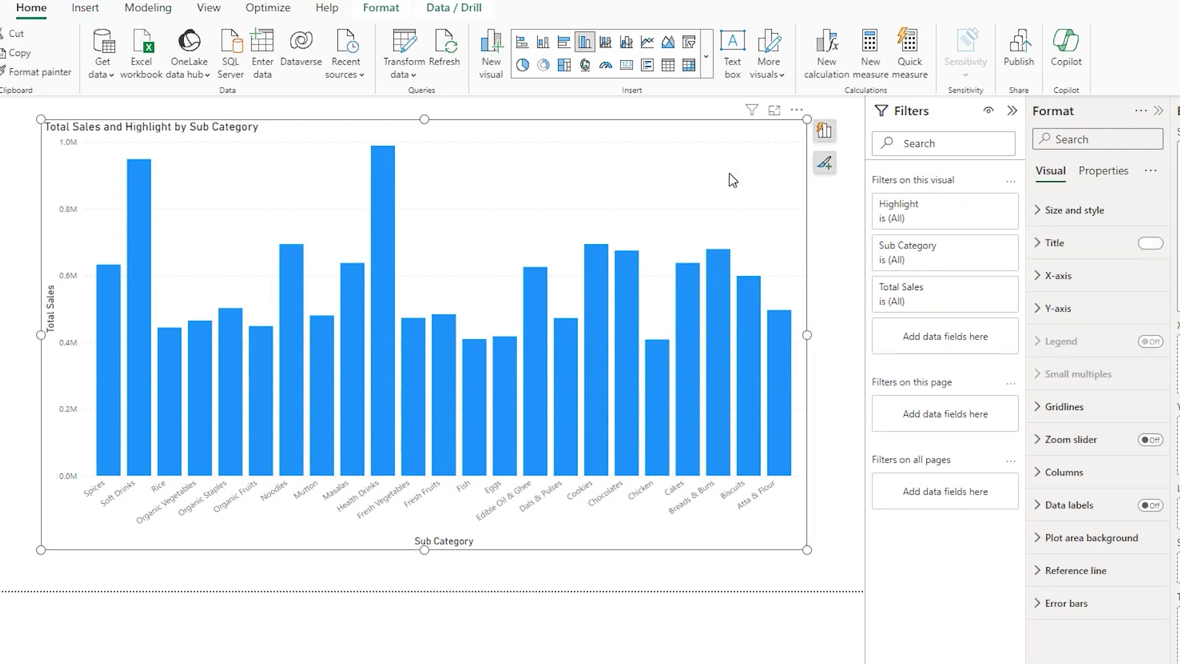
pyautogui.click(1049, 474)
pyautogui.scroll(-3, 1170, 417)
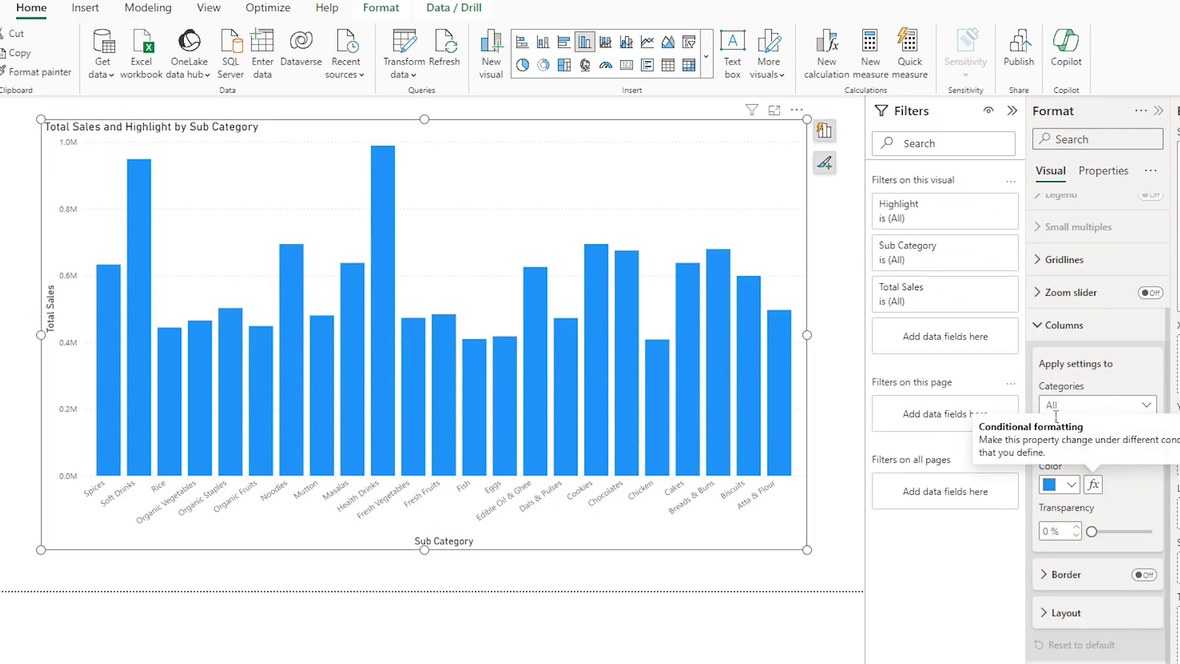
pyautogui.click(1094, 485)
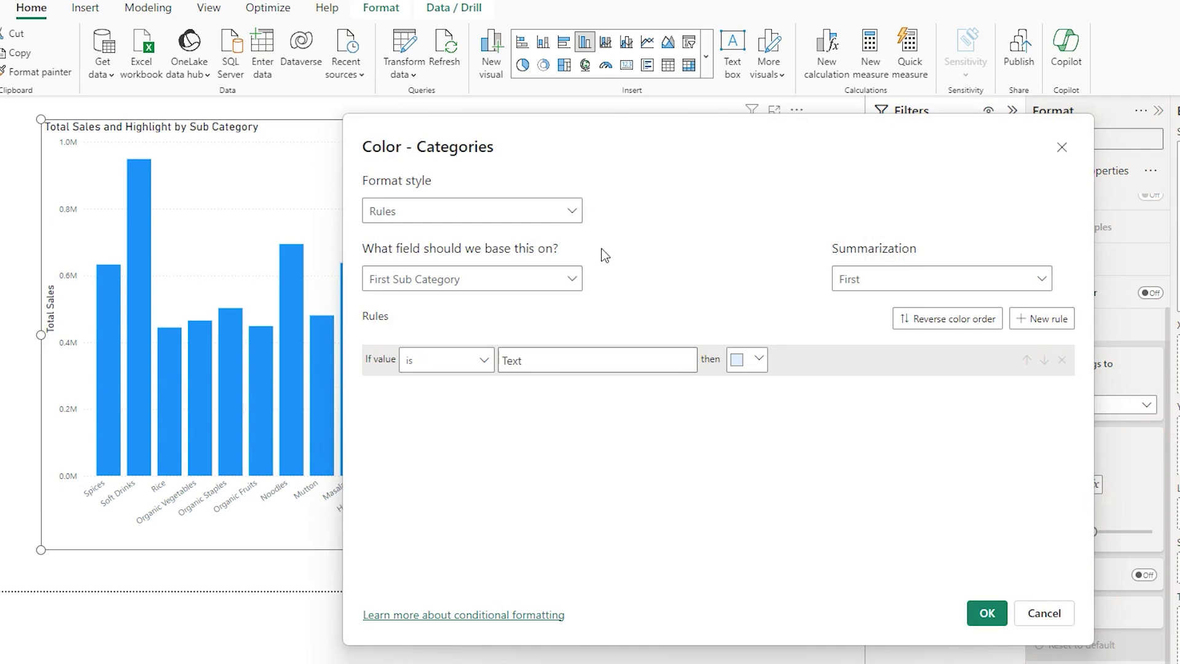
pyautogui.click(572, 212)
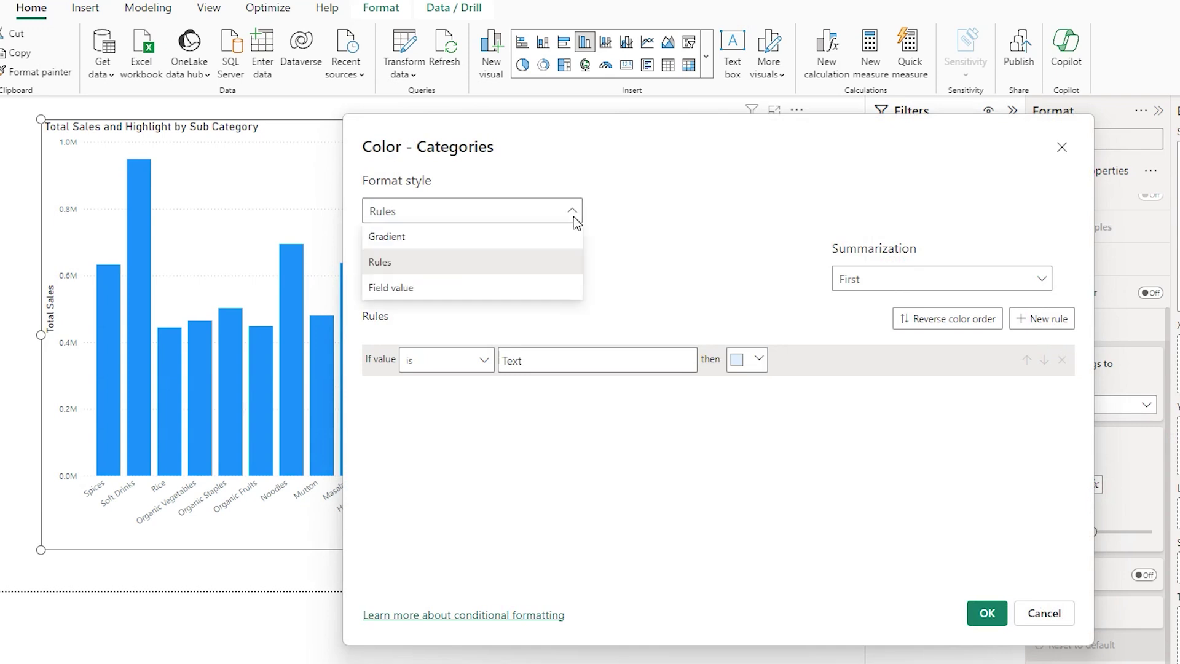
pyautogui.click(408, 287)
pyautogui.click(570, 280)
pyautogui.write('high')
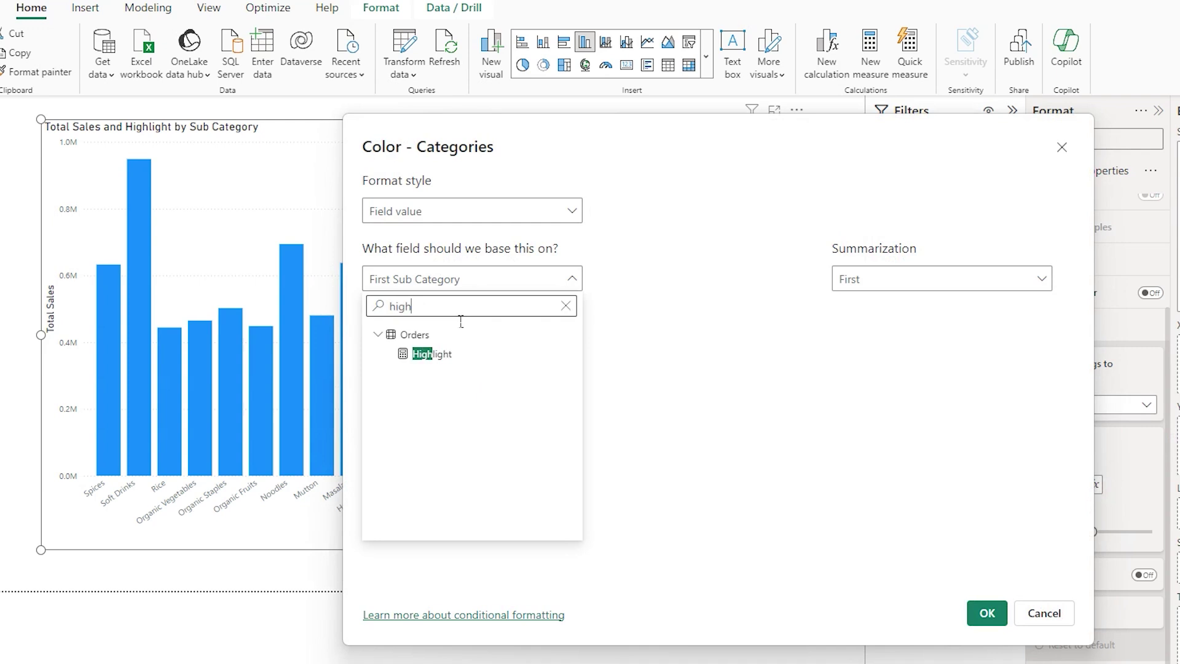
pyautogui.click(455, 360)
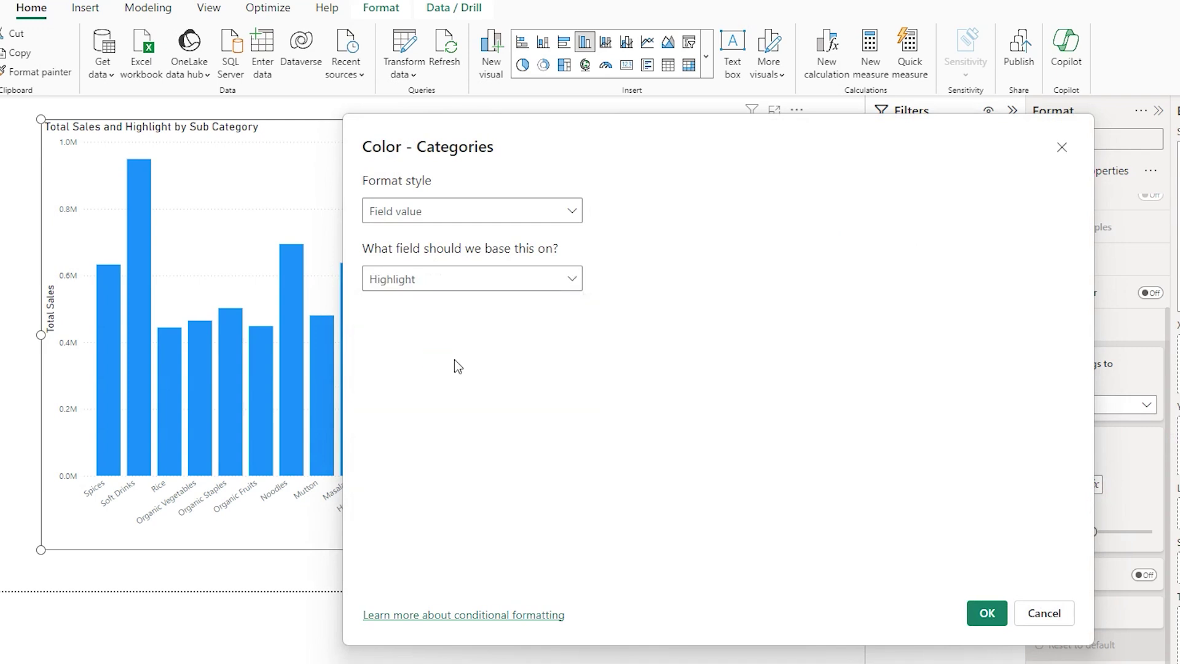
pyautogui.click(987, 613)
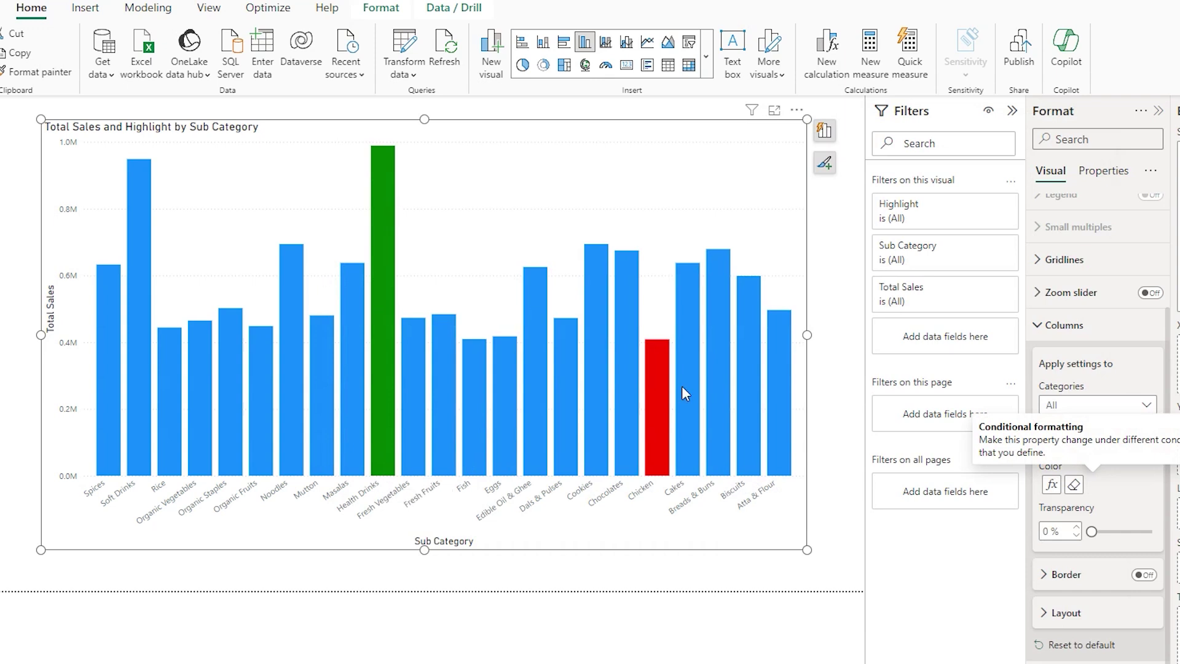
pyautogui.moveTo(663, 409)
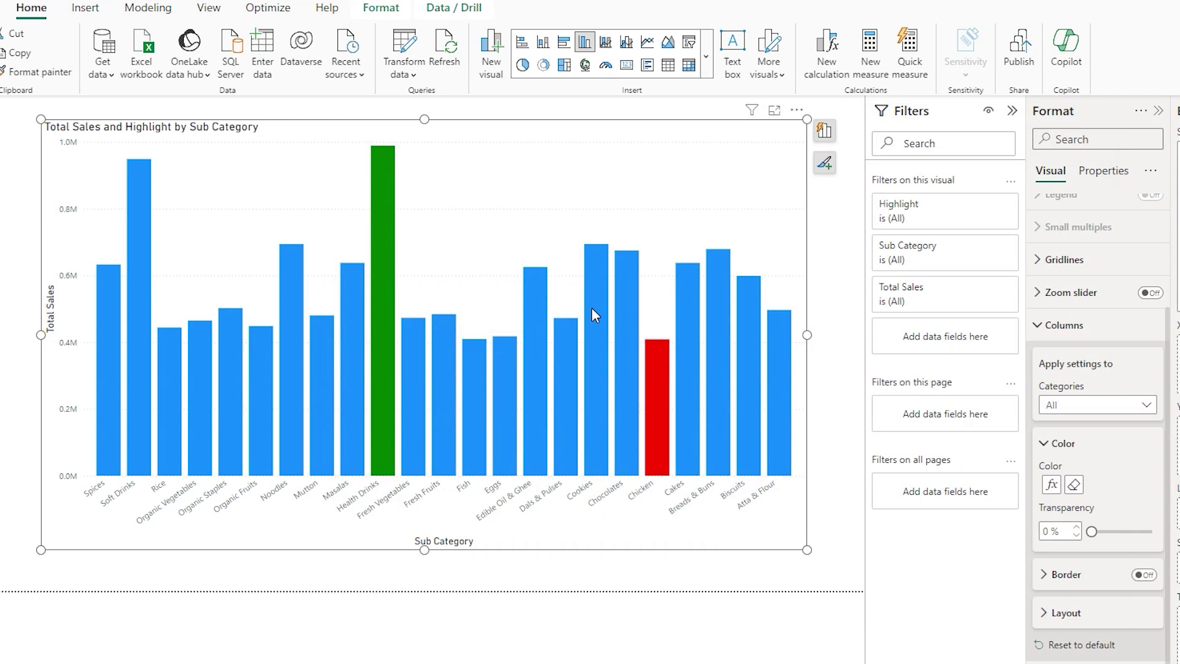
pyautogui.moveTo(592, 309)
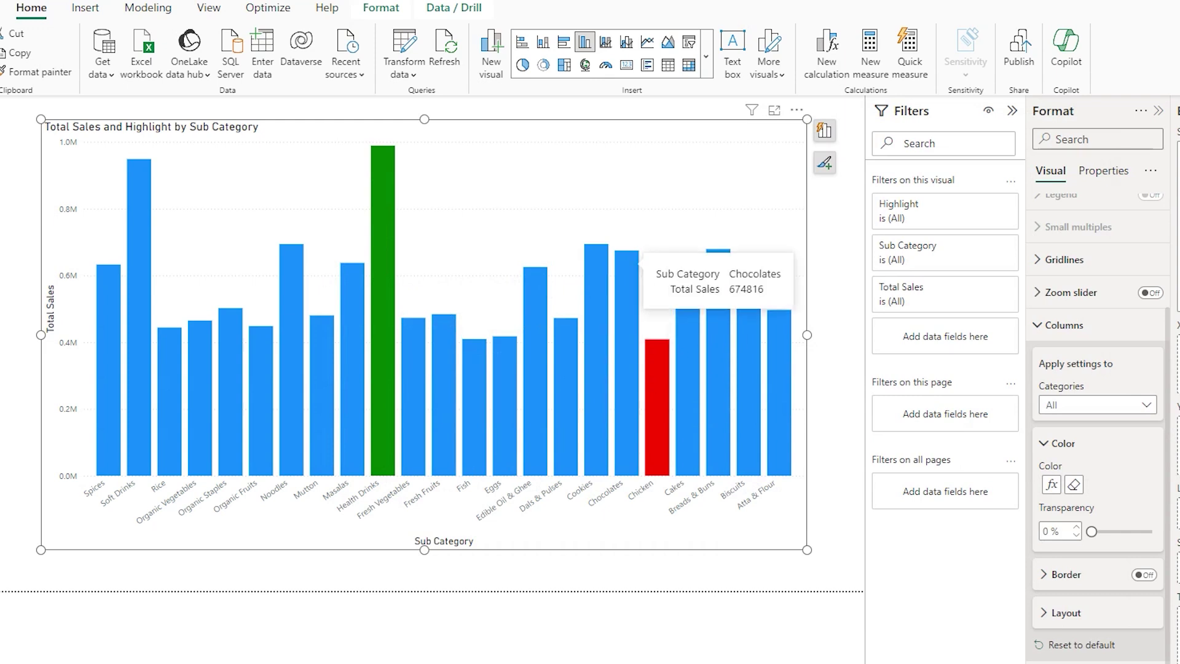
# Switch the visual to a line chart sorted by Sub Category, then back to a table.
pyautogui.click(1174, 140)
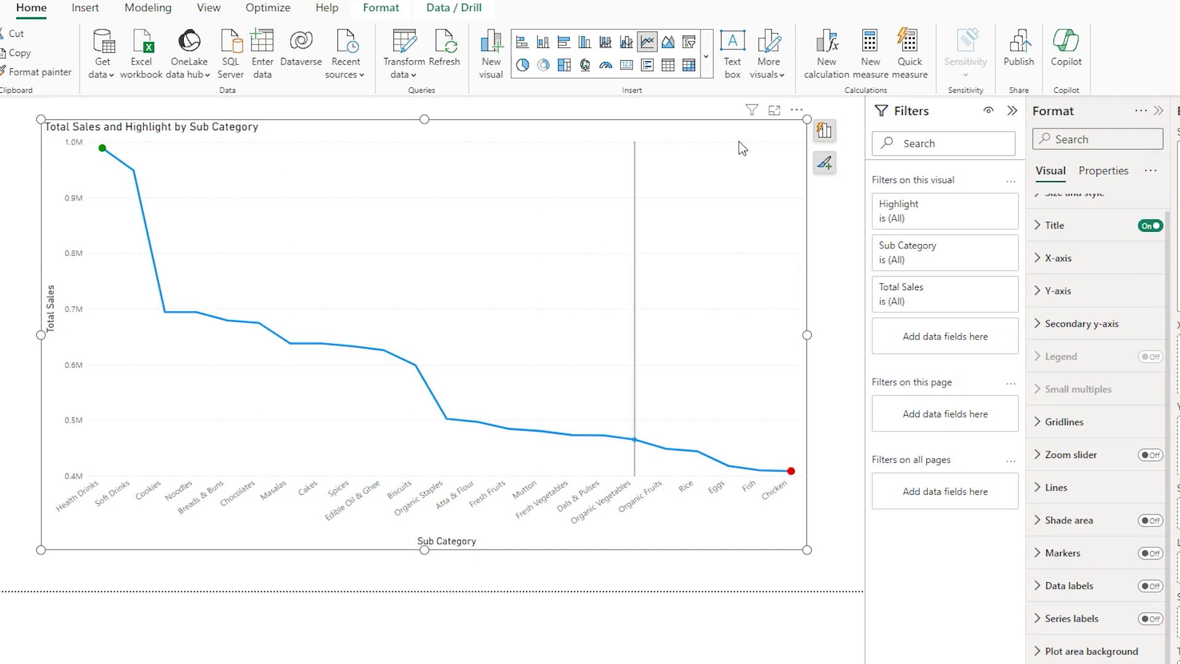
pyautogui.click(797, 110)
pyautogui.click(867, 227)
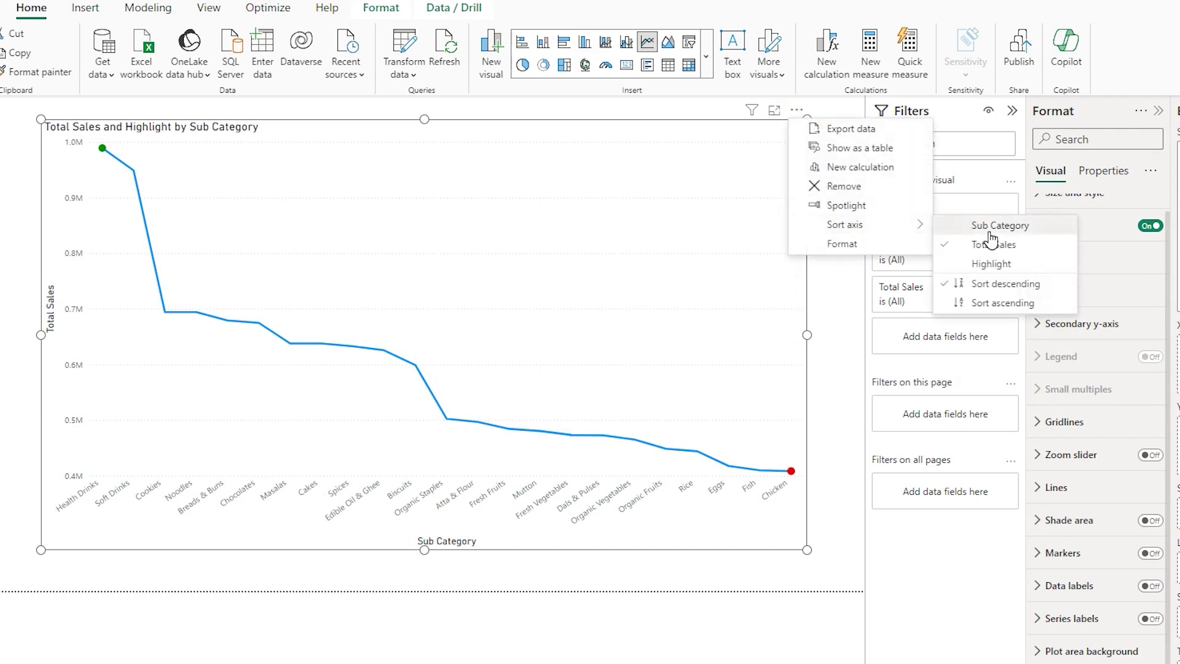
pyautogui.click(940, 228)
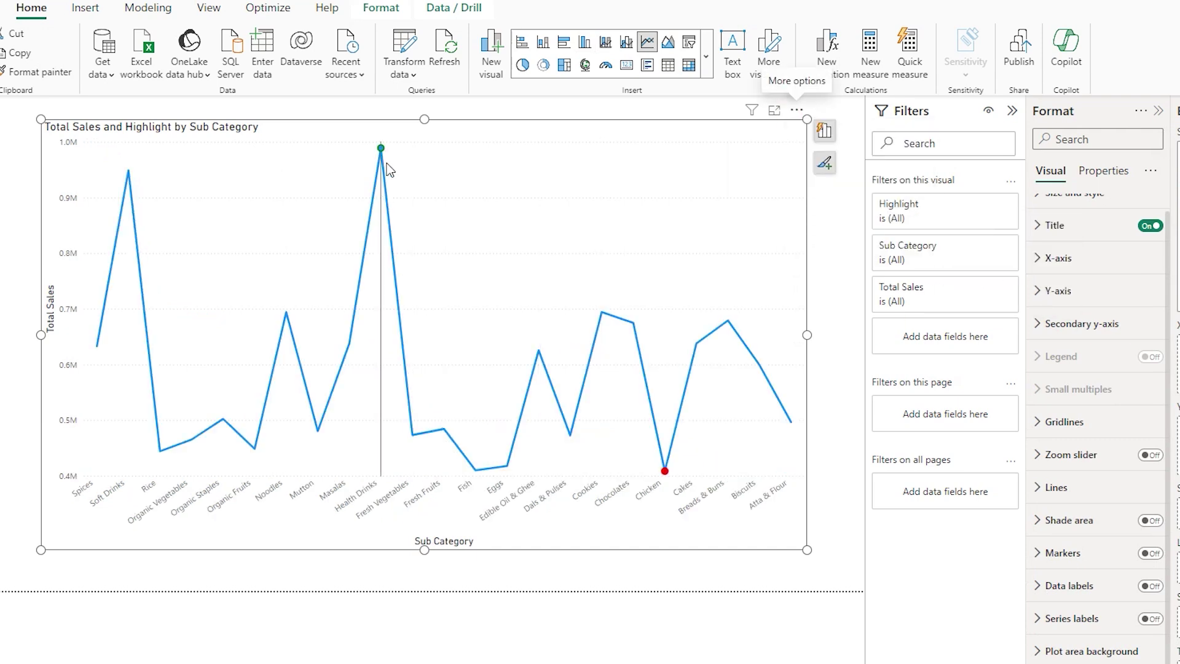
pyautogui.moveTo(382, 154)
pyautogui.click(668, 64)
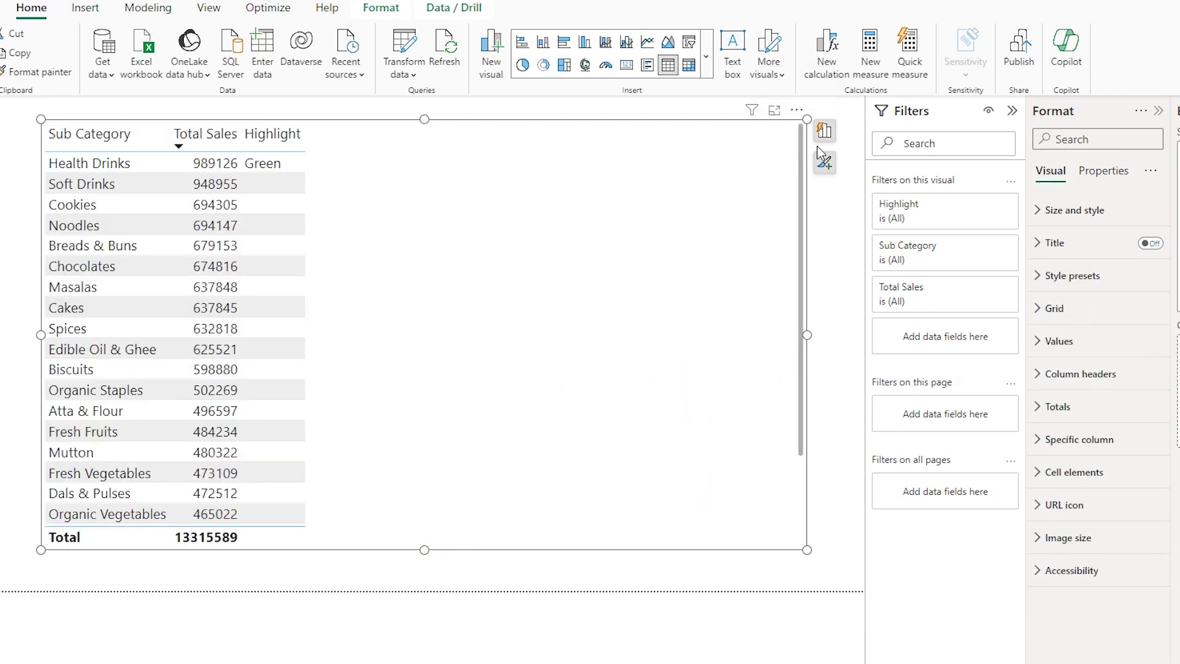
# Give the Sub Category cells a background colour by Field value from the Highlight measure.
pyautogui.scroll(-5, 791, 281)
pyautogui.scroll(5, 801, 144)
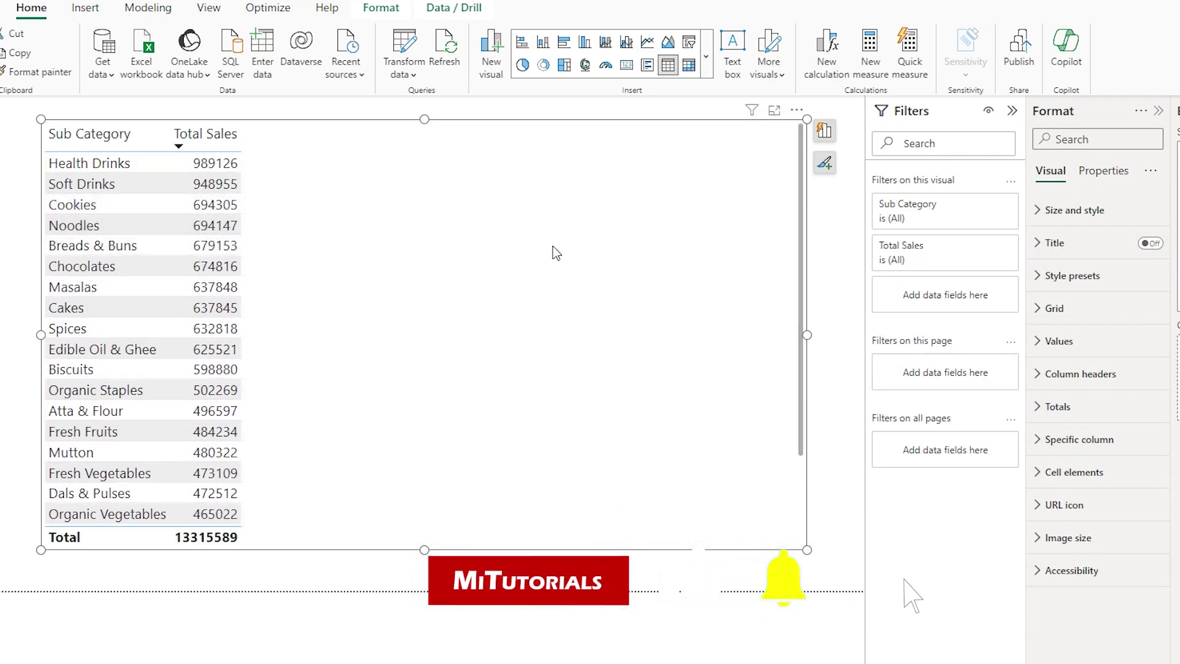
pyautogui.click(1051, 480)
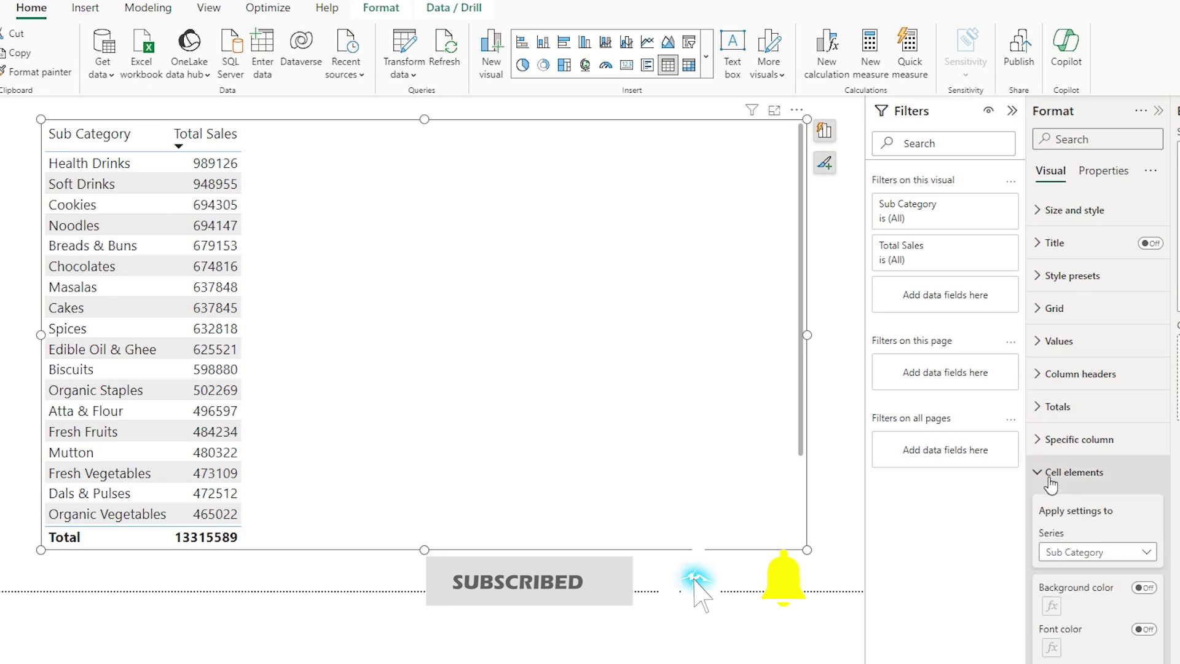
pyautogui.scroll(-3, 1100, 431)
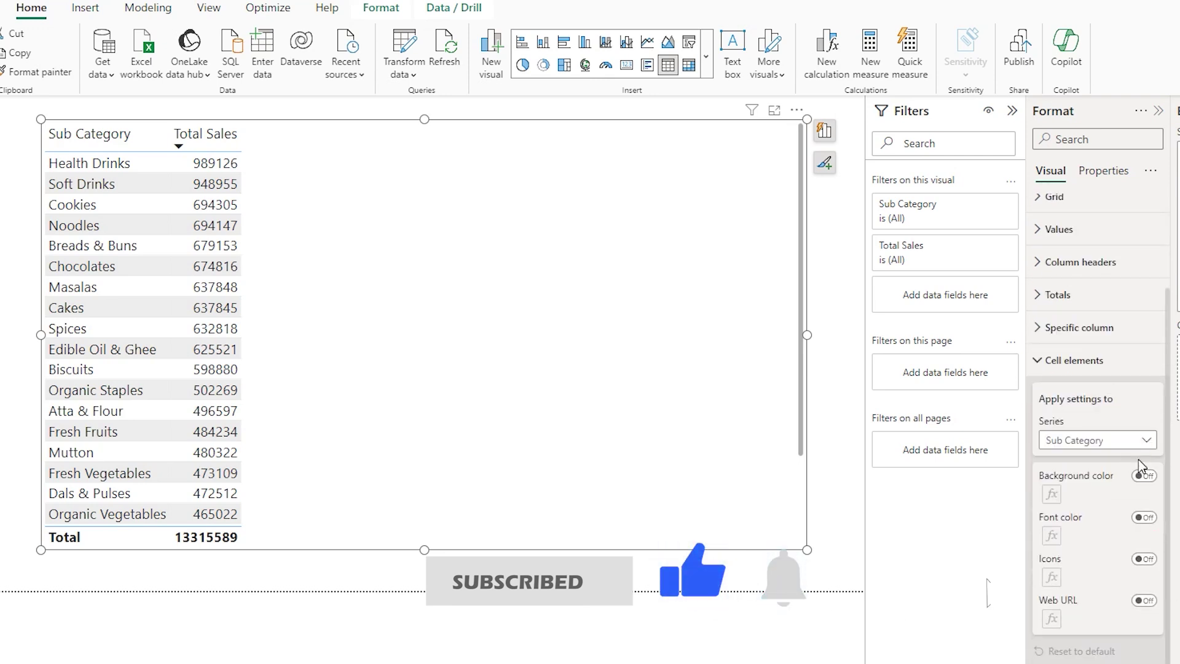
pyautogui.click(1145, 475)
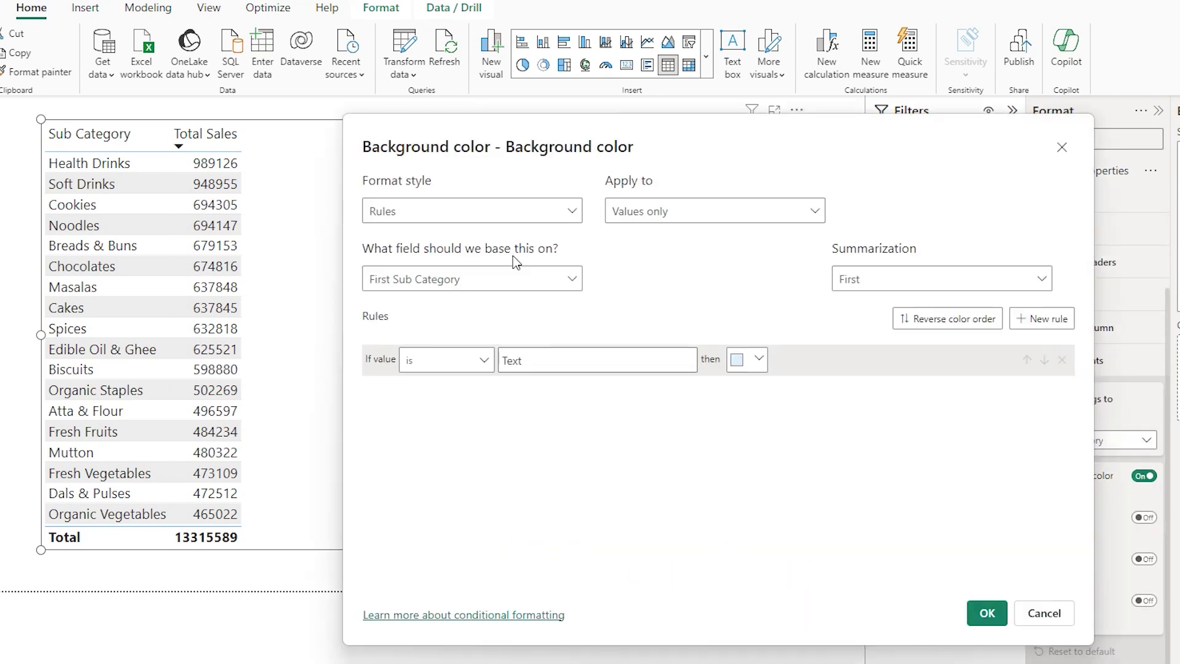
pyautogui.click(513, 216)
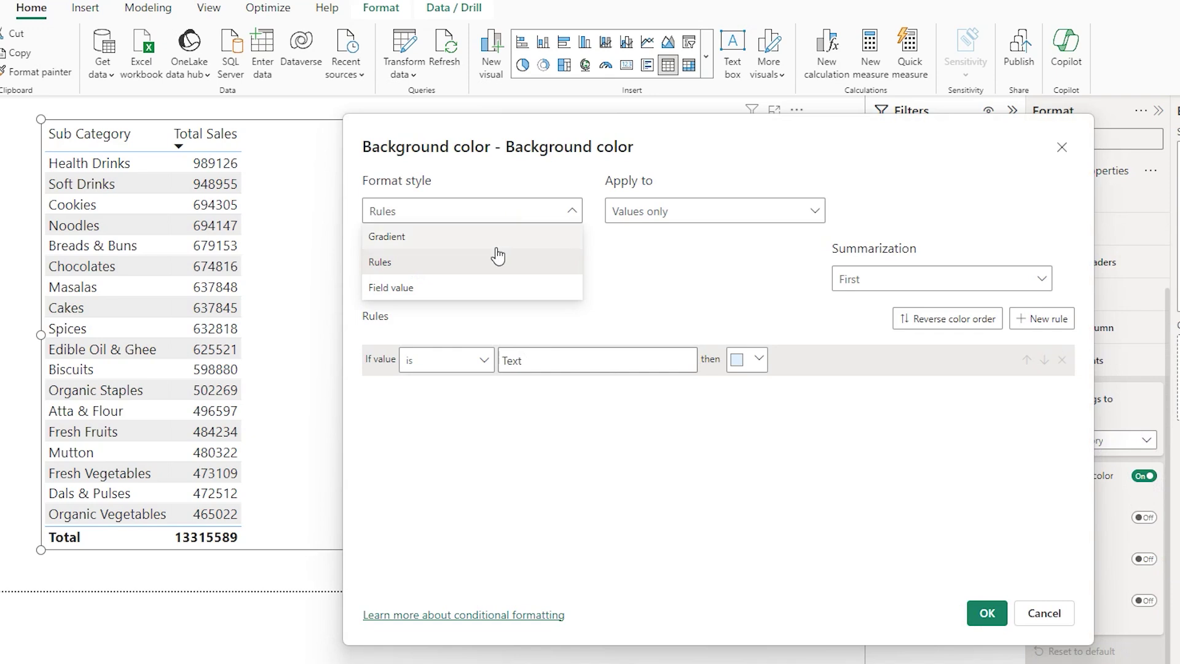
pyautogui.click(399, 287)
pyautogui.click(399, 286)
pyautogui.write('high')
pyautogui.click(445, 353)
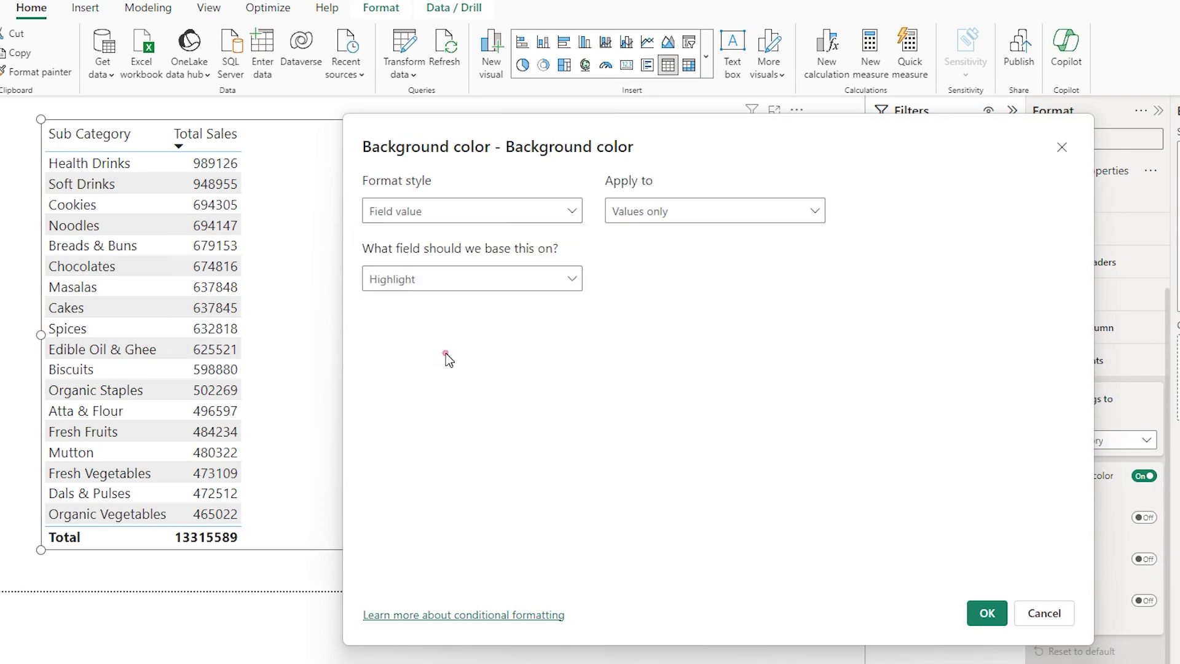
pyautogui.click(987, 616)
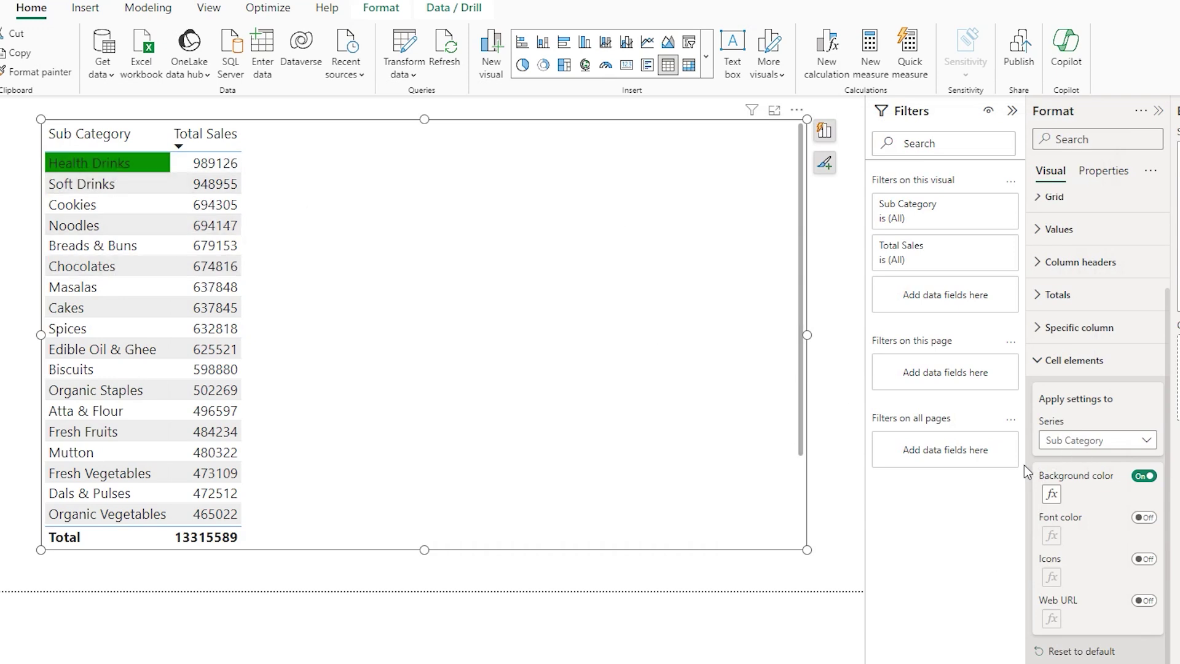
# Colour the Total Sales cell backgrounds by field value using the Highlight measure.
pyautogui.click(1101, 441)
pyautogui.click(1075, 479)
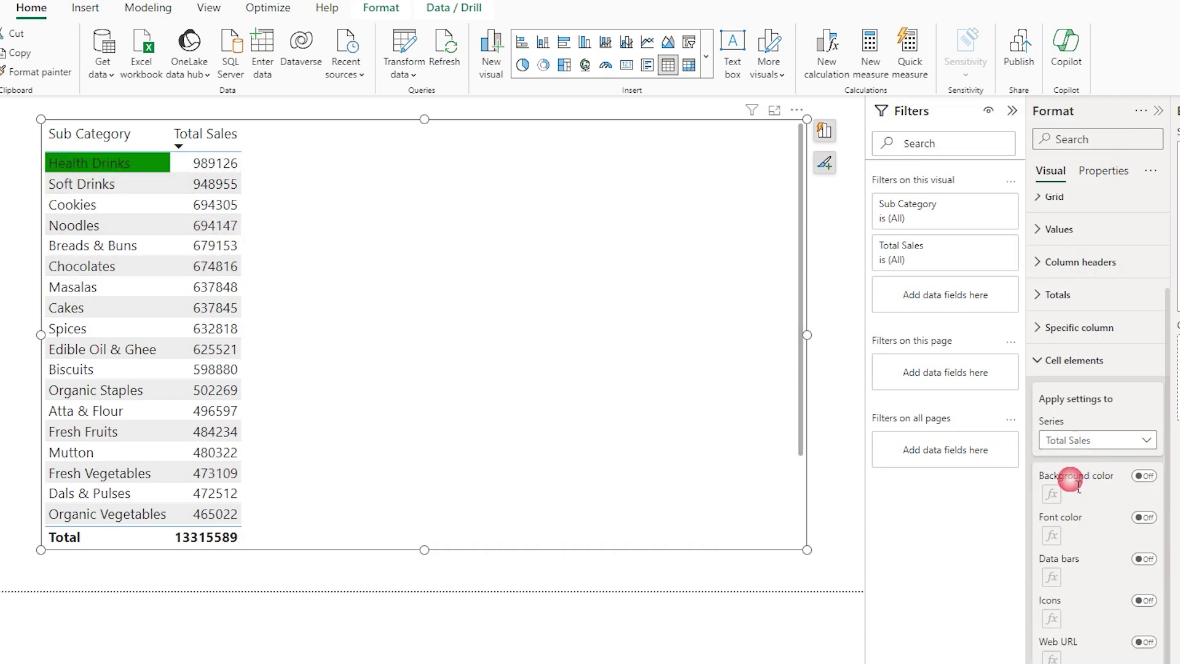
pyautogui.click(1144, 476)
pyautogui.click(1052, 494)
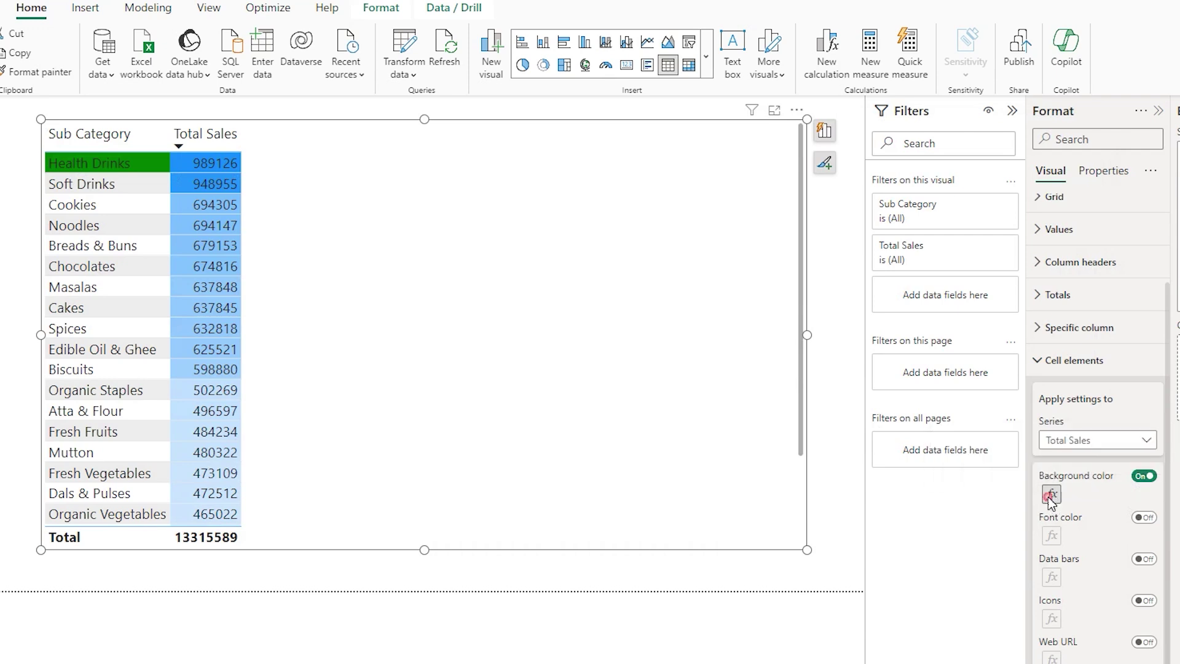
pyautogui.click(458, 215)
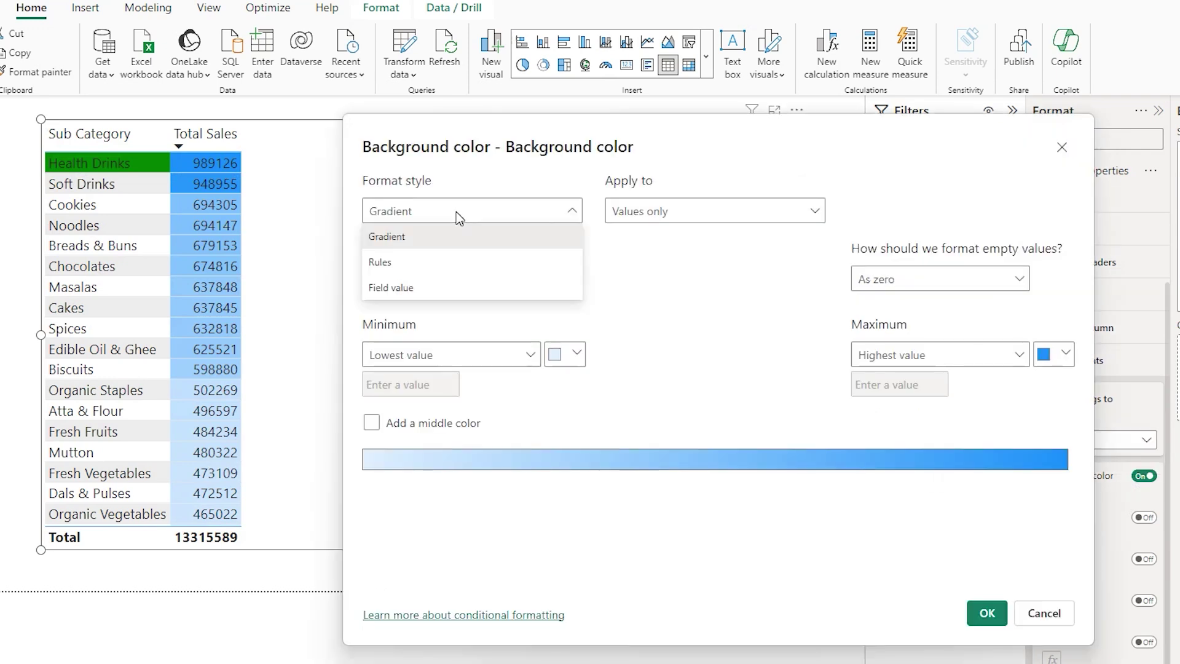
pyautogui.click(400, 288)
pyautogui.click(452, 282)
pyautogui.write('high')
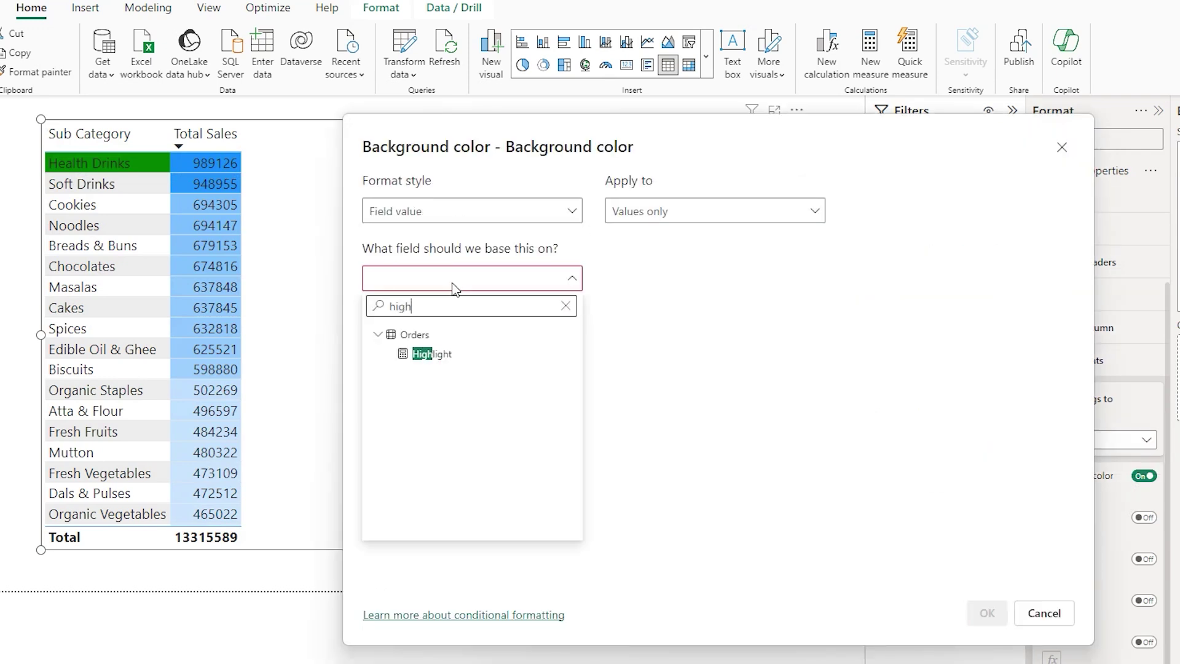
pyautogui.click(461, 356)
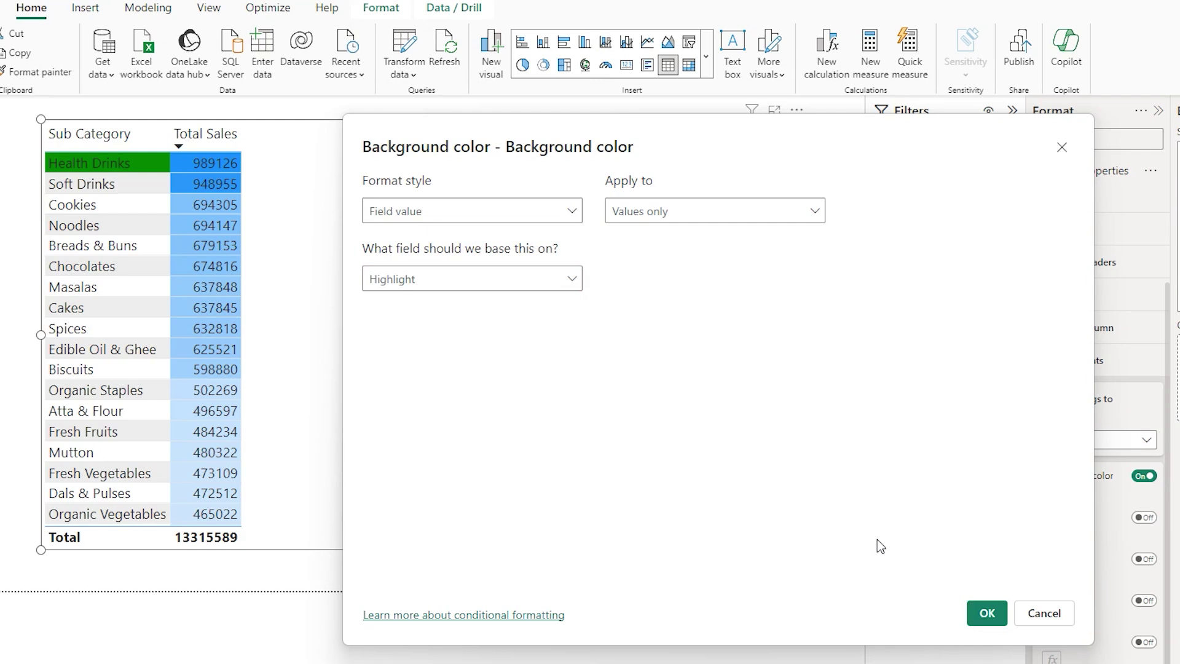
pyautogui.click(986, 613)
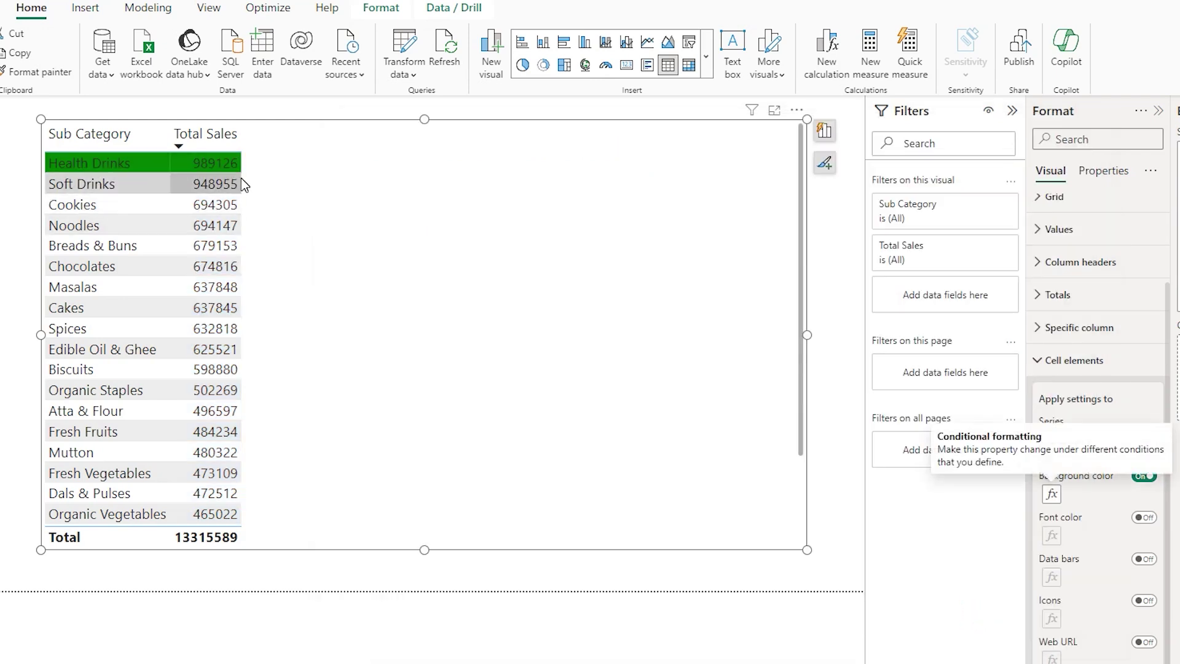
# Sort the table alphabetically by Sub Category.
pyautogui.moveTo(802, 141); pyautogui.dragTo(802, 233)
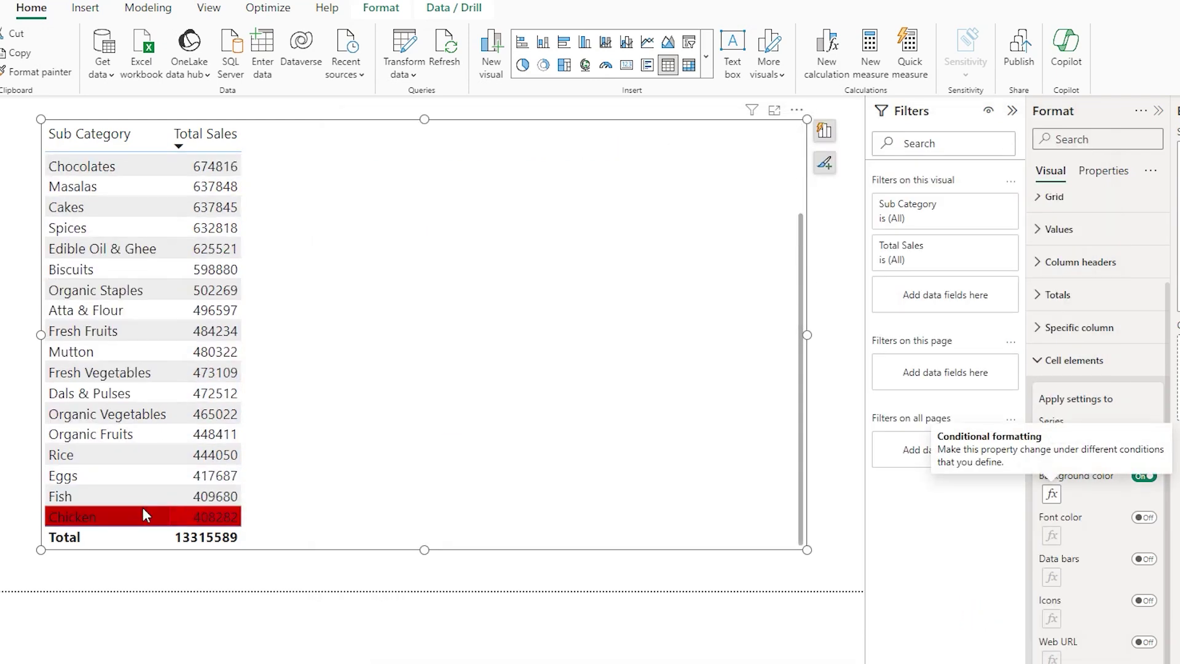
pyautogui.scroll(3, 799, 382)
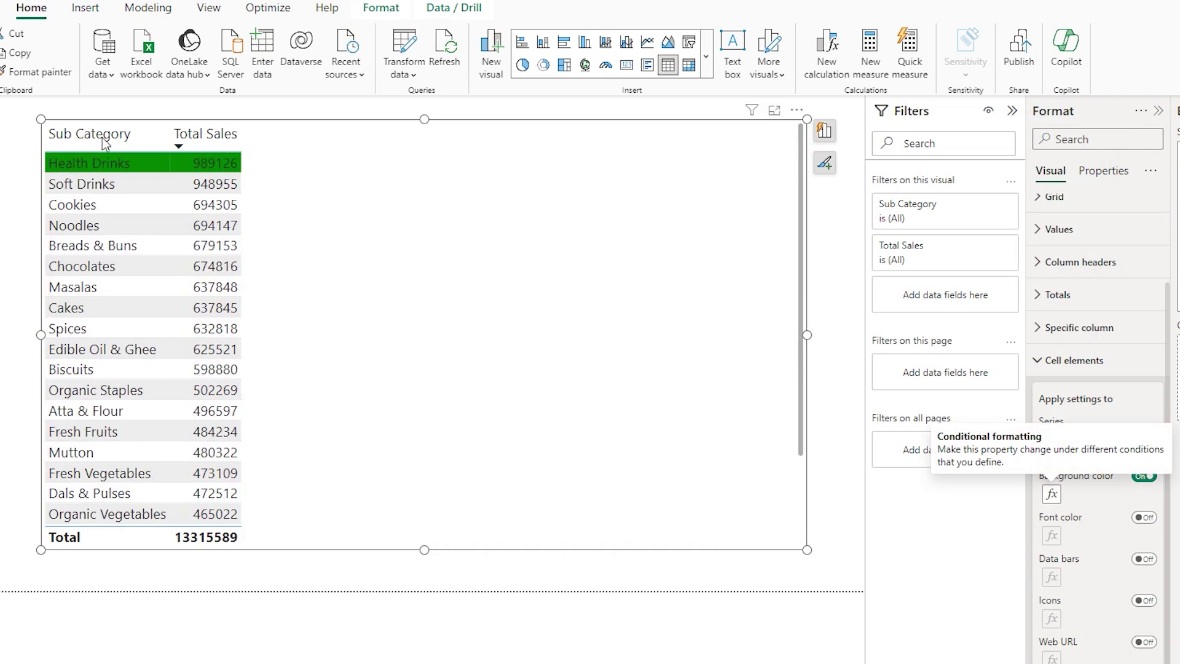
pyautogui.click(72, 144)
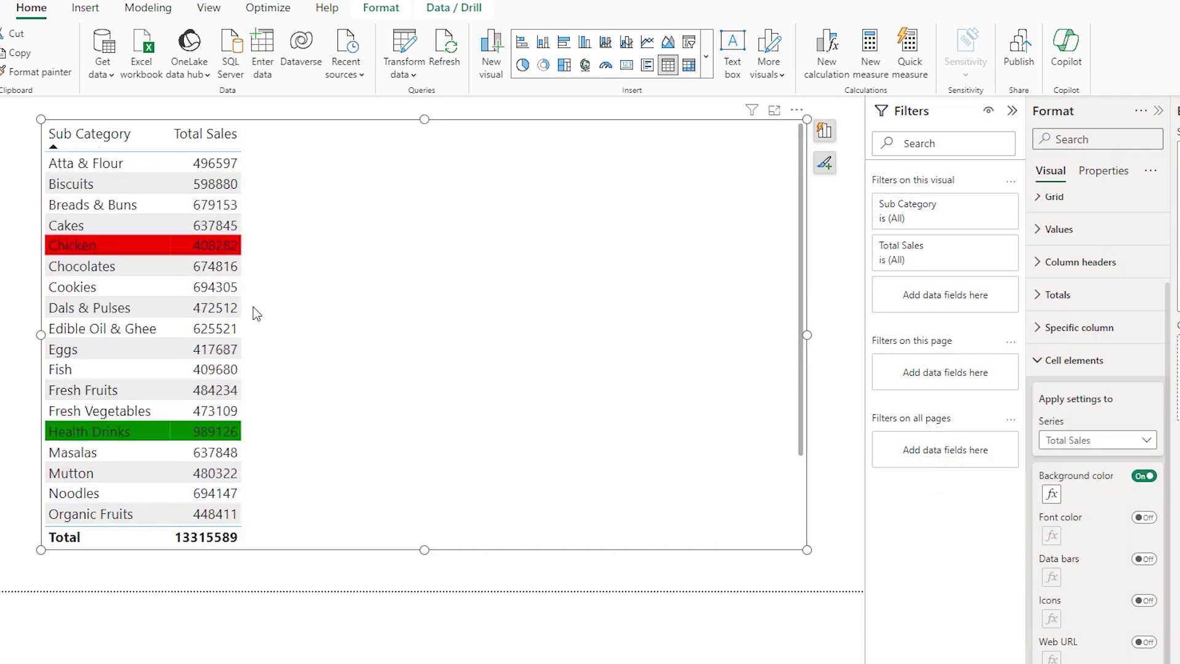